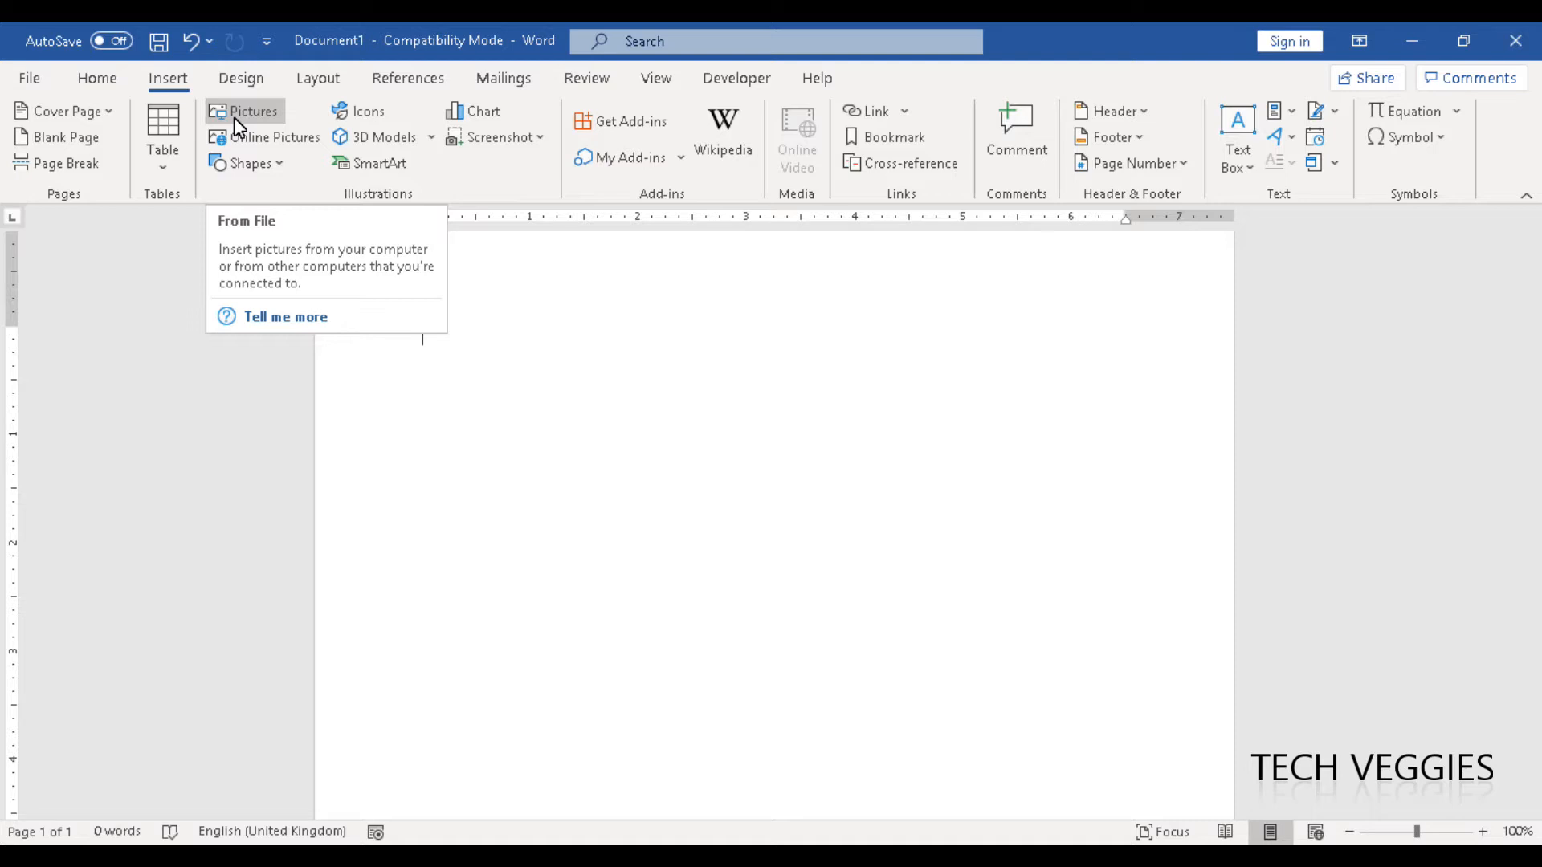
# Search the Bing online pictures for "Computer".
pyautogui.click(234, 117)
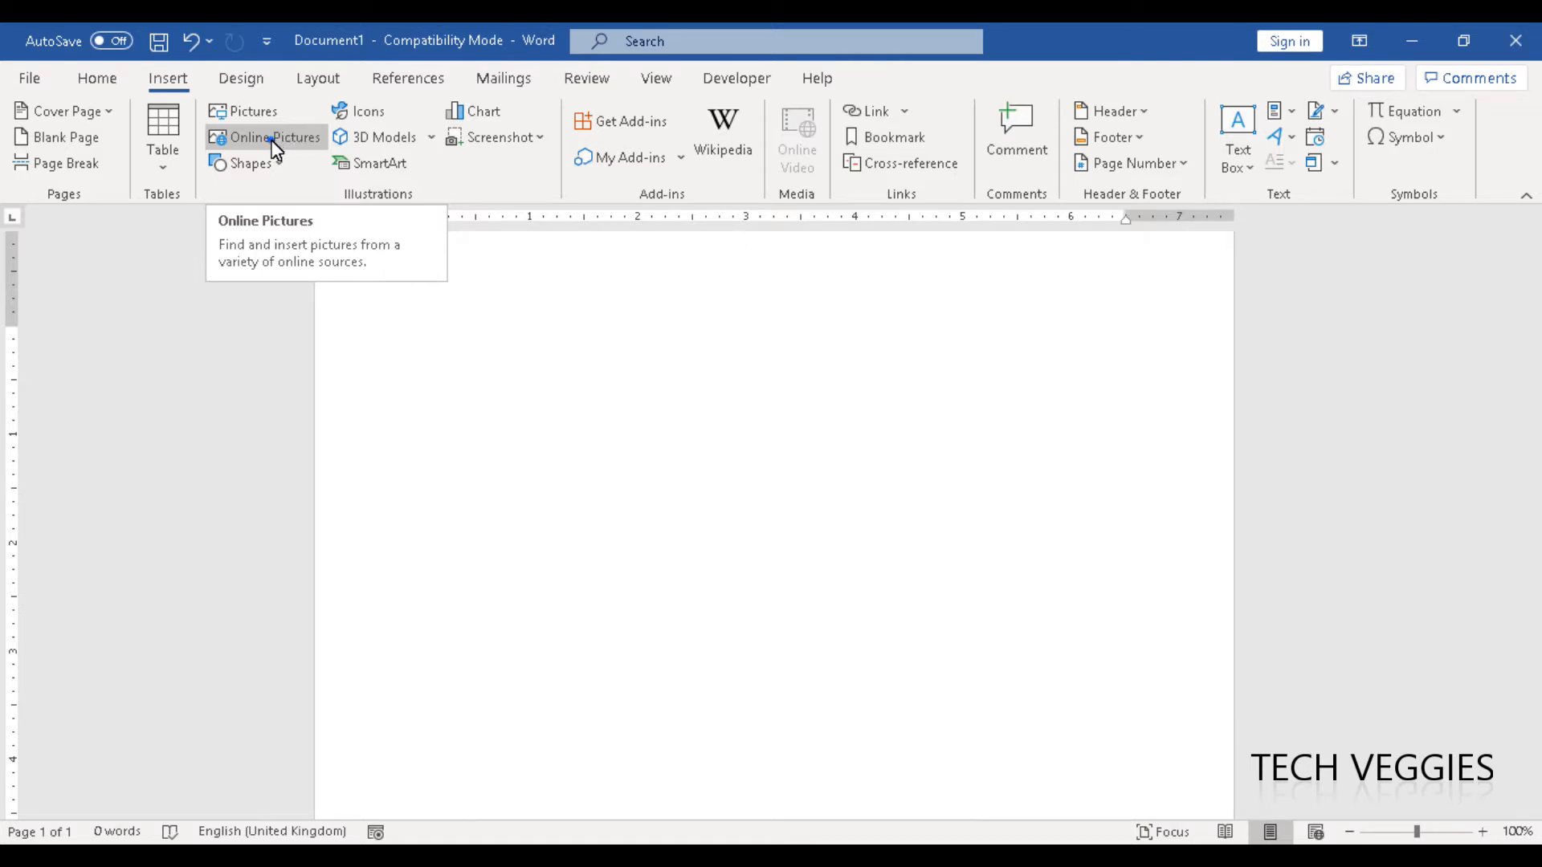
pyautogui.click(272, 140)
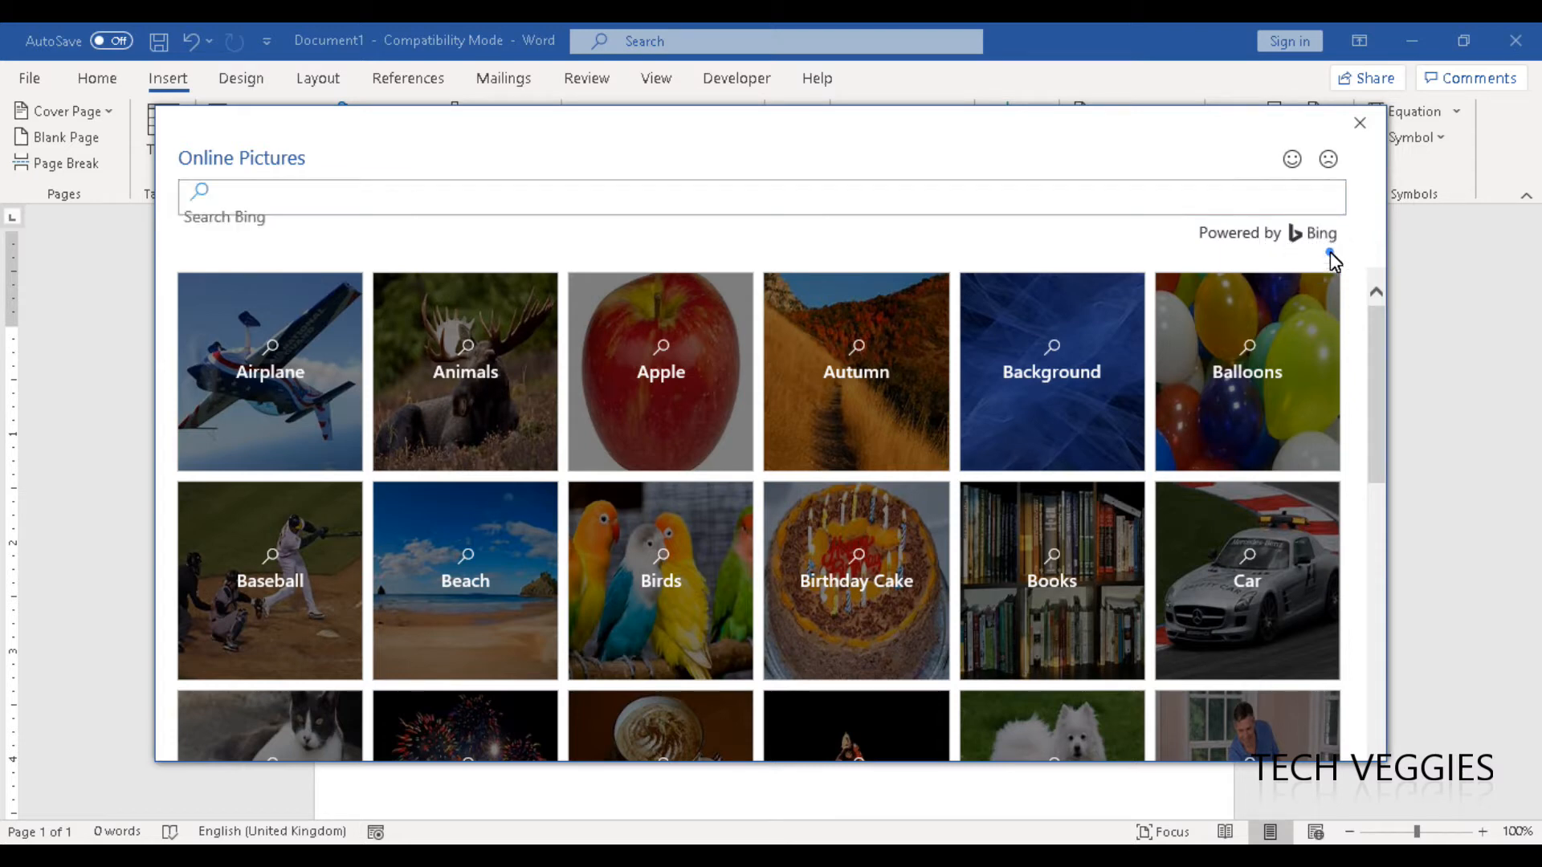
pyautogui.click(354, 193)
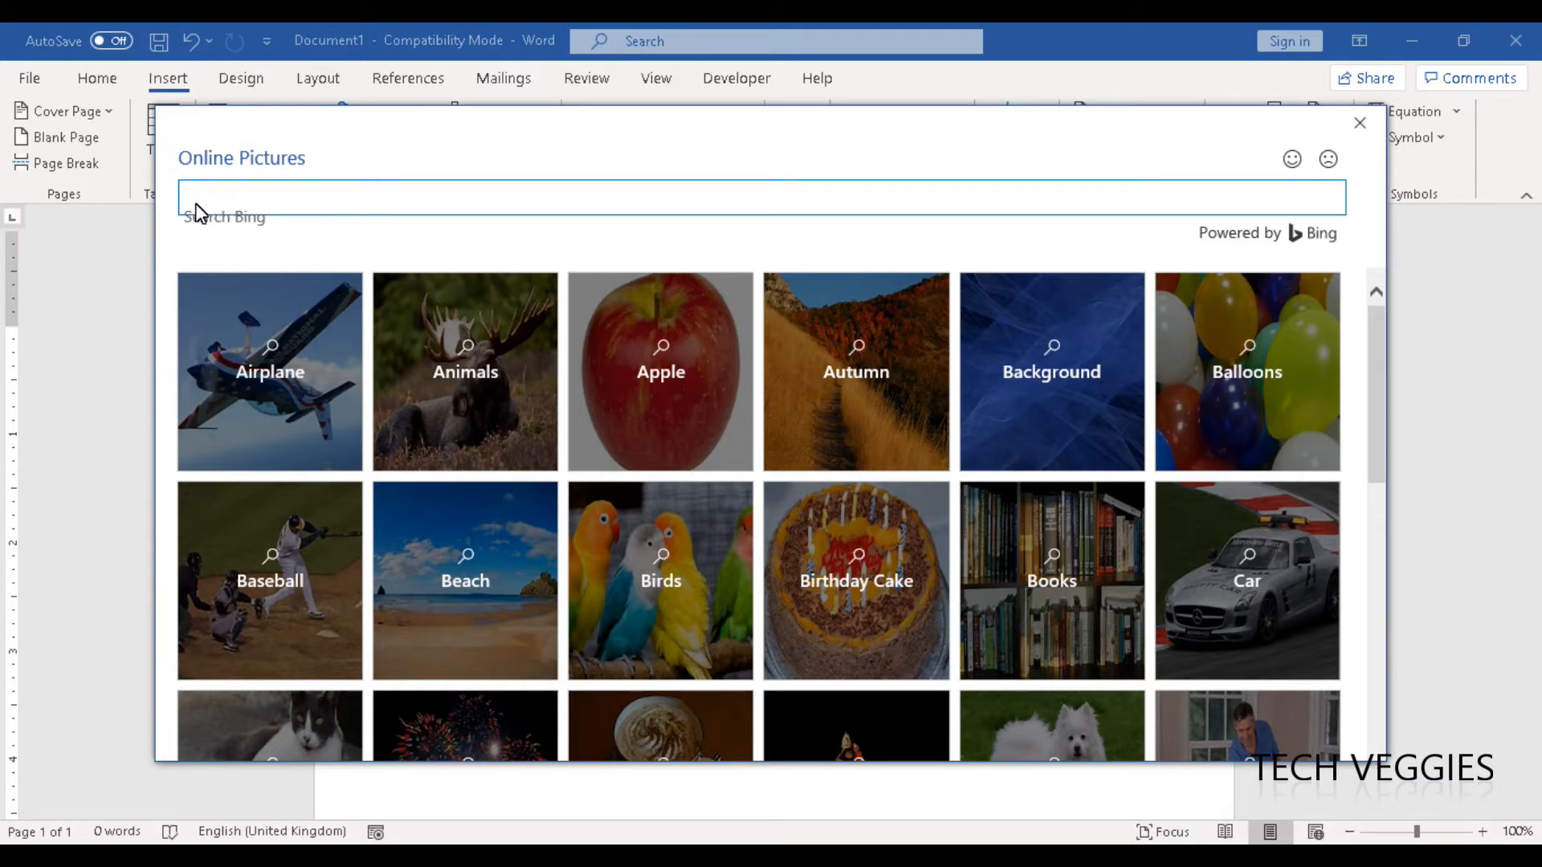
pyautogui.click(269, 195)
pyautogui.click(270, 196)
pyautogui.click(214, 195)
pyautogui.click(310, 196)
pyautogui.click(375, 198)
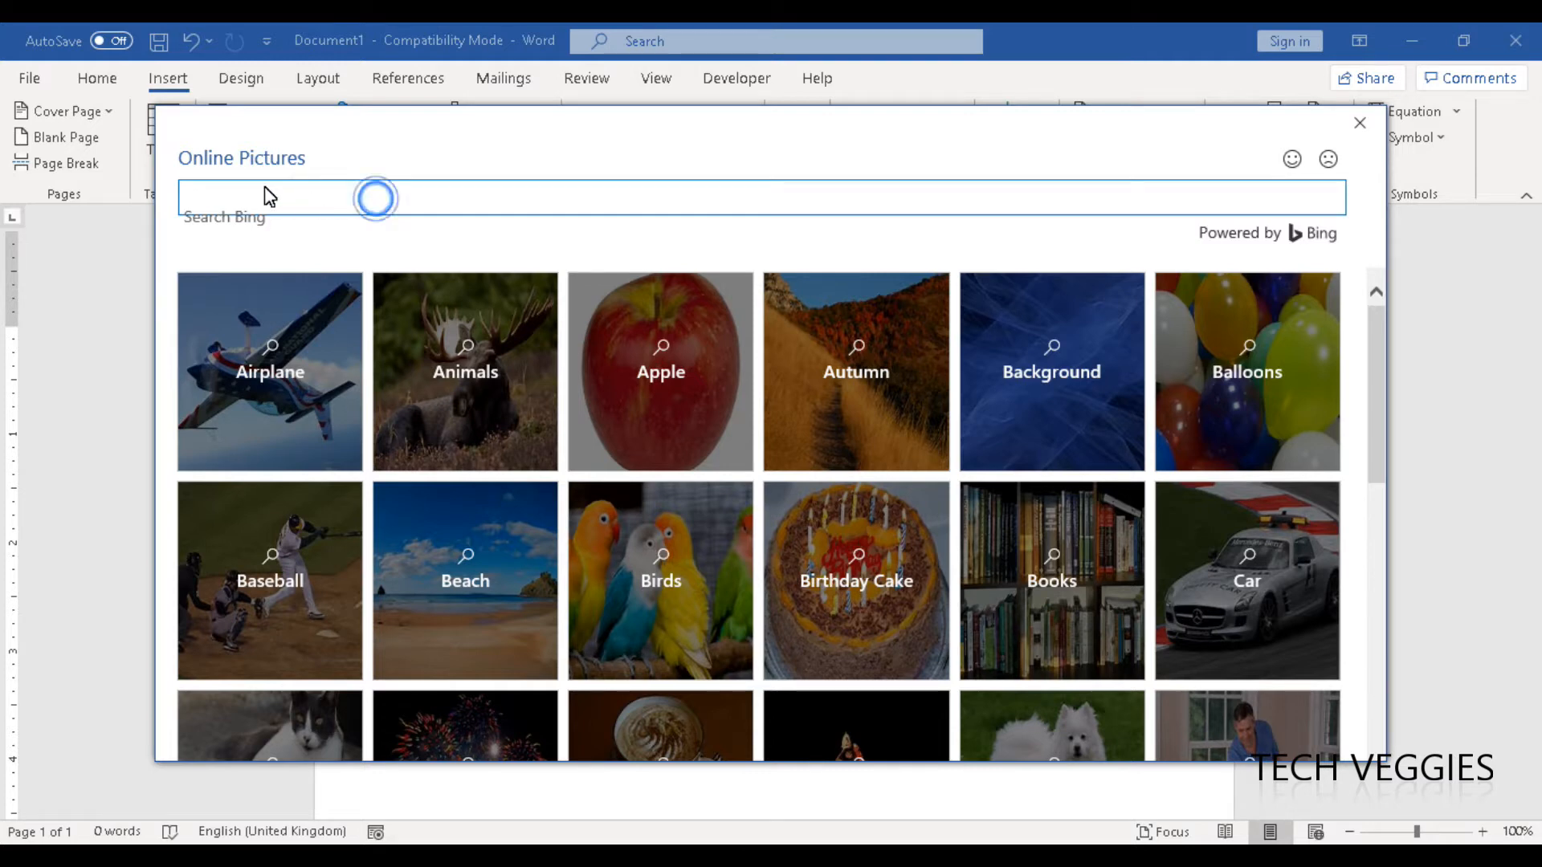
pyautogui.click(191, 201)
pyautogui.write('Computer')
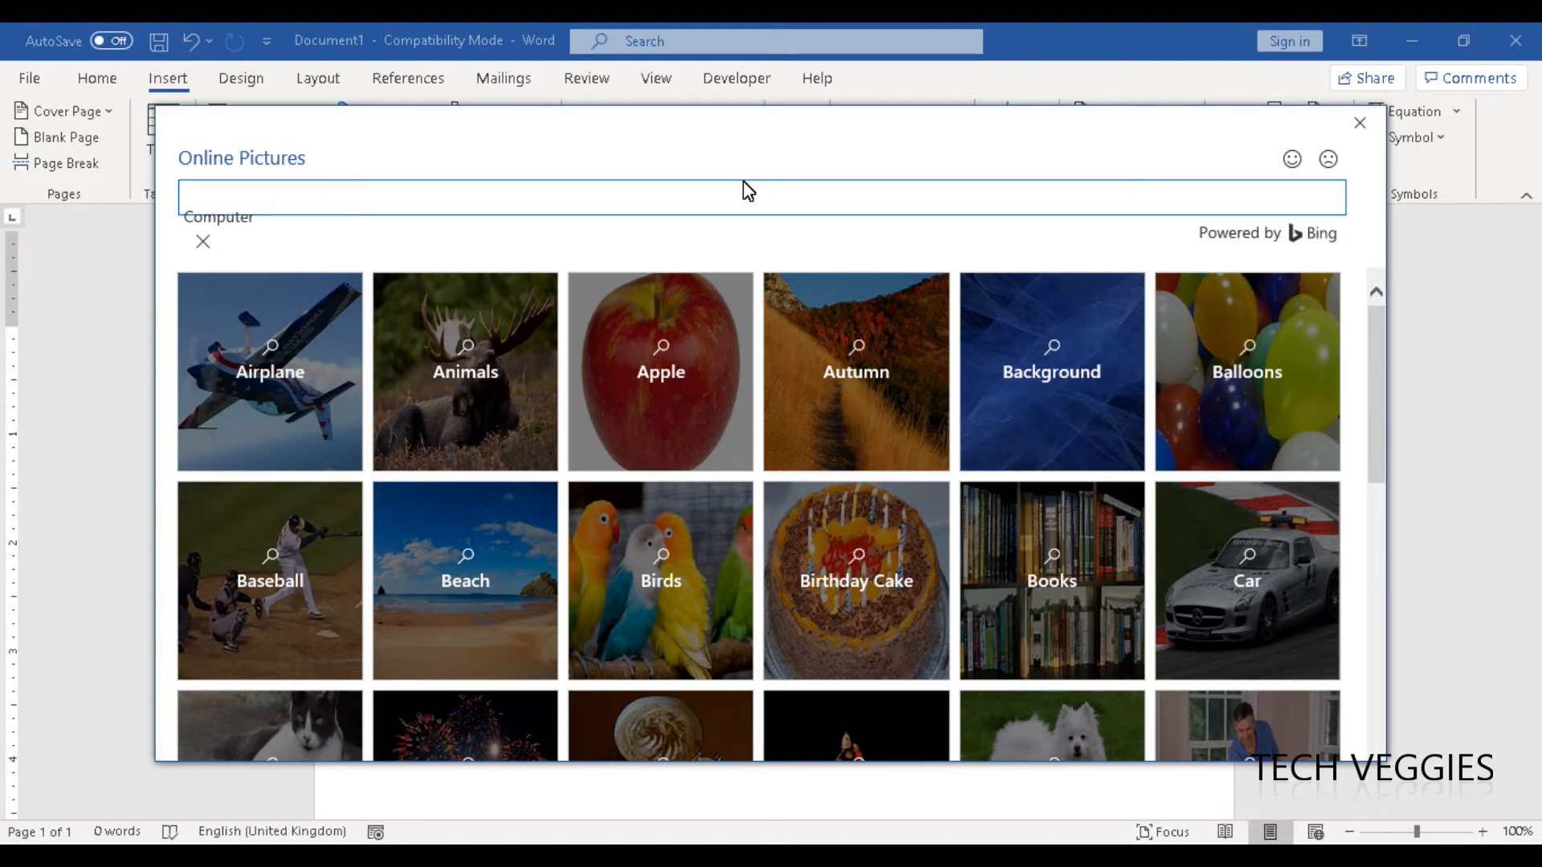
pyautogui.press('Return')
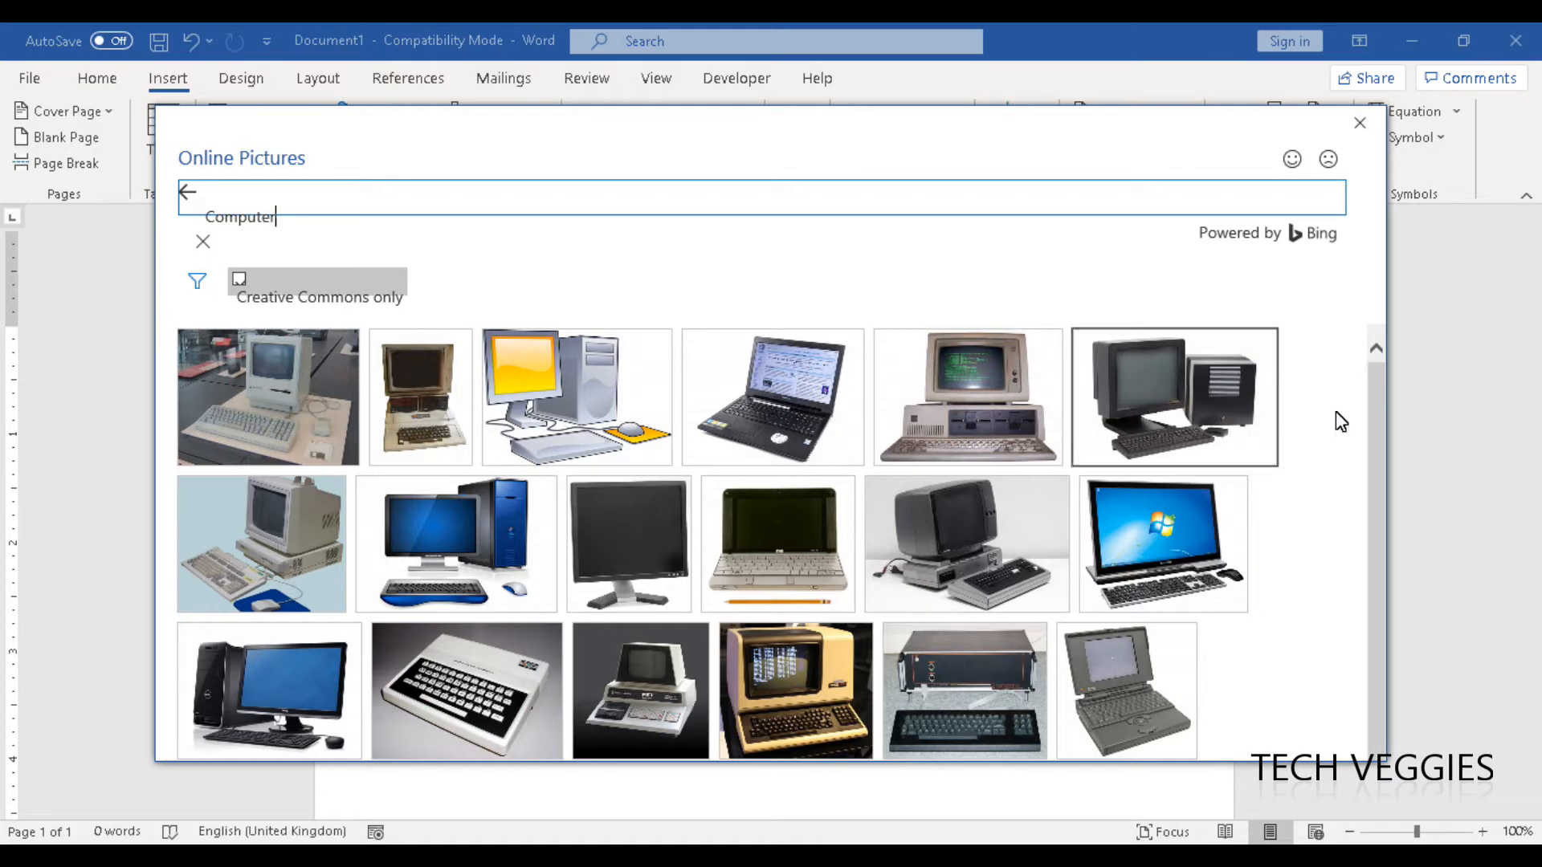
# Insert the clip art of a desktop computer with a yellow screen and resize it to about 5.18" high by 6.37" wide.
pyautogui.click(1373, 445)
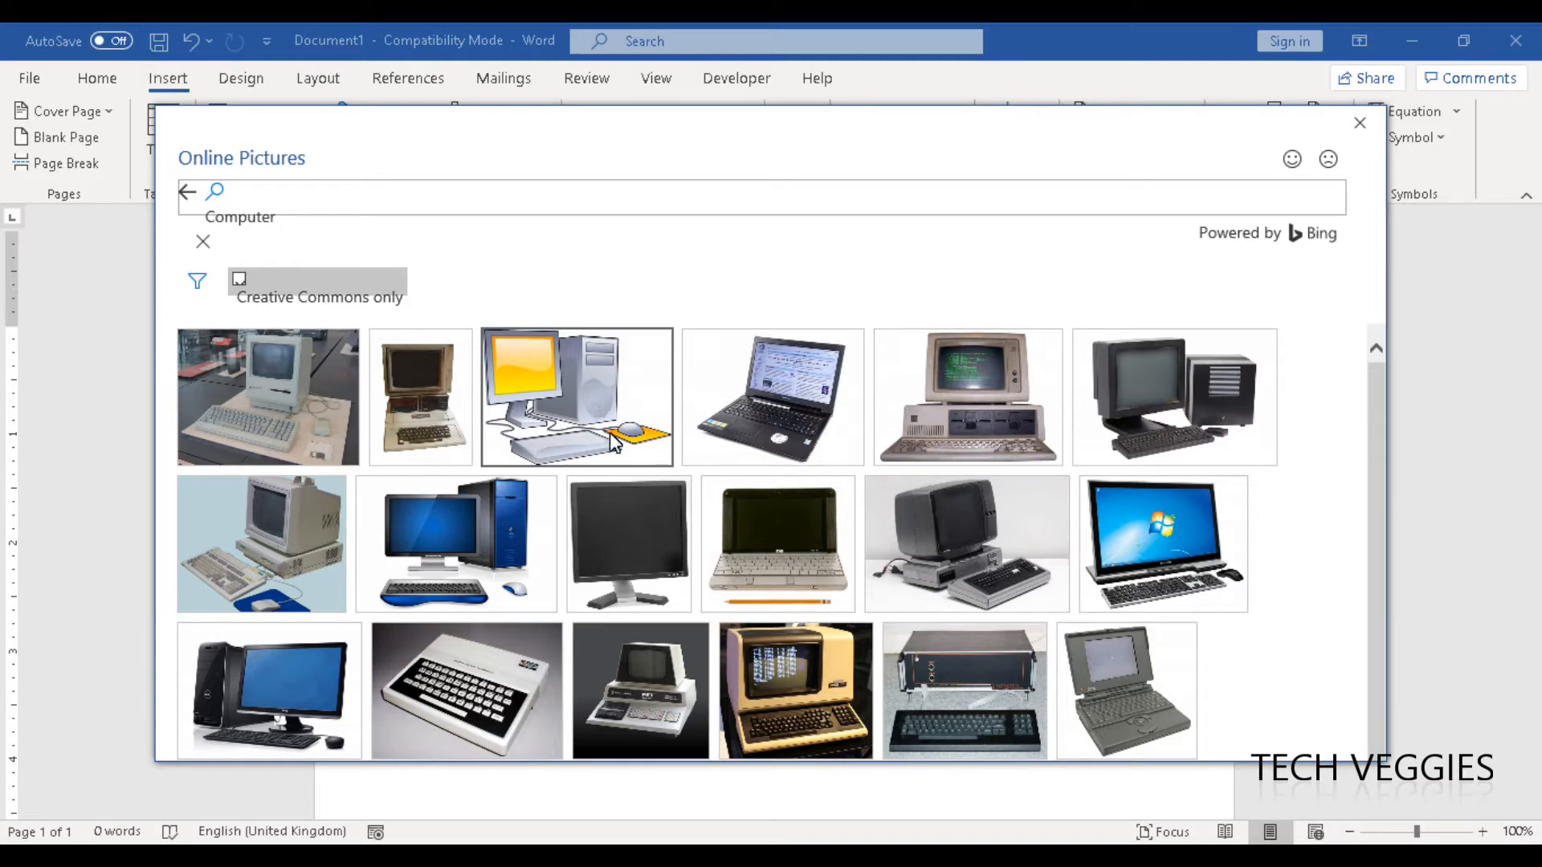
pyautogui.doubleClick(625, 379)
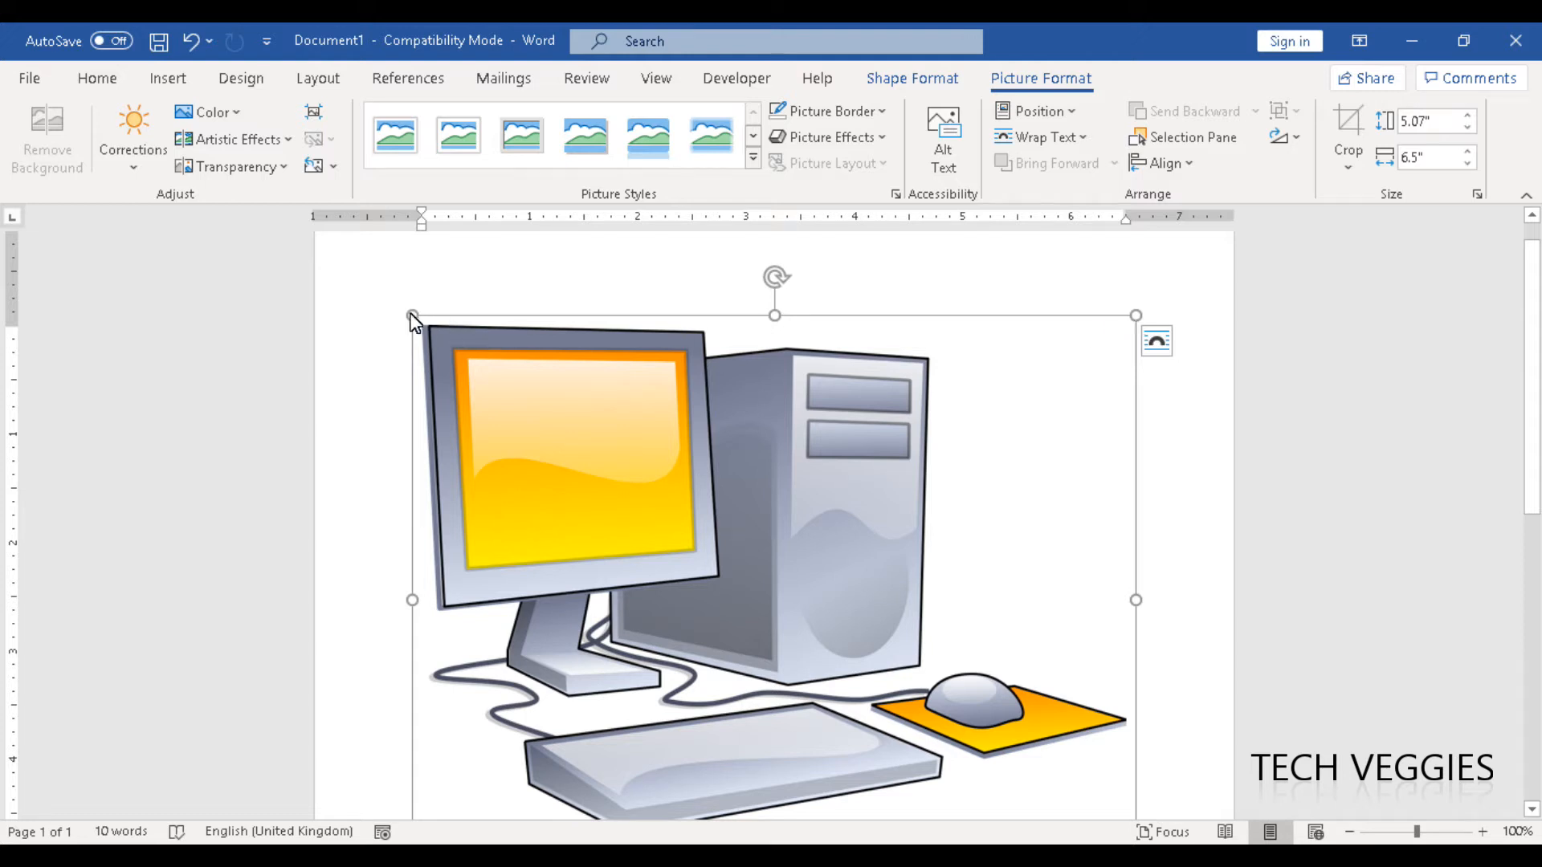
pyautogui.moveTo(412, 313); pyautogui.dragTo(437, 329)
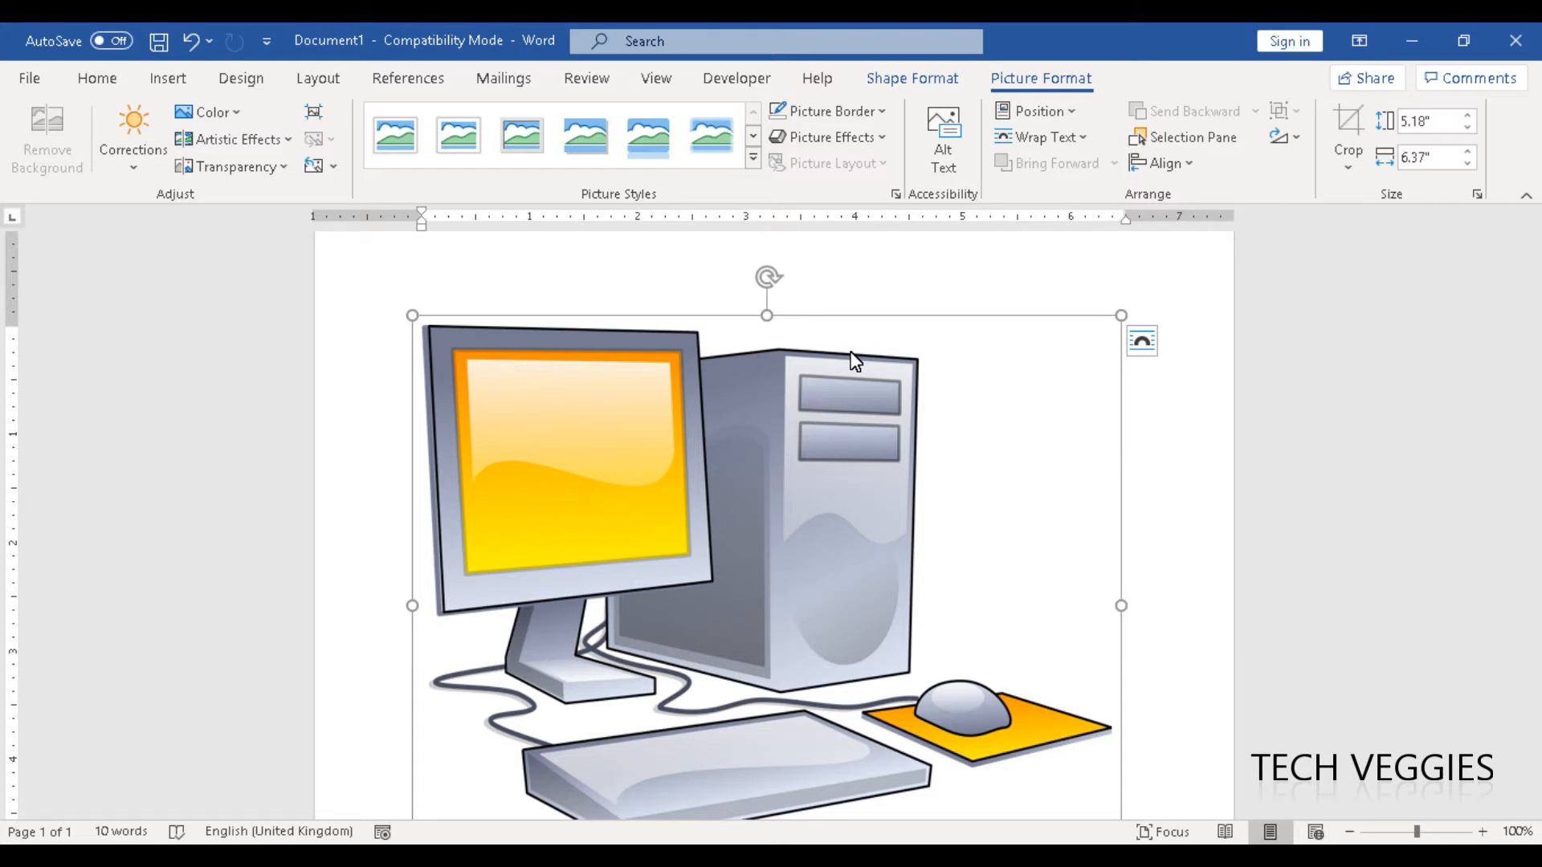
# Set the computer picture's text wrapping to Behind Text and move the picture slightly down the page.
pyautogui.rightClick(855, 362)
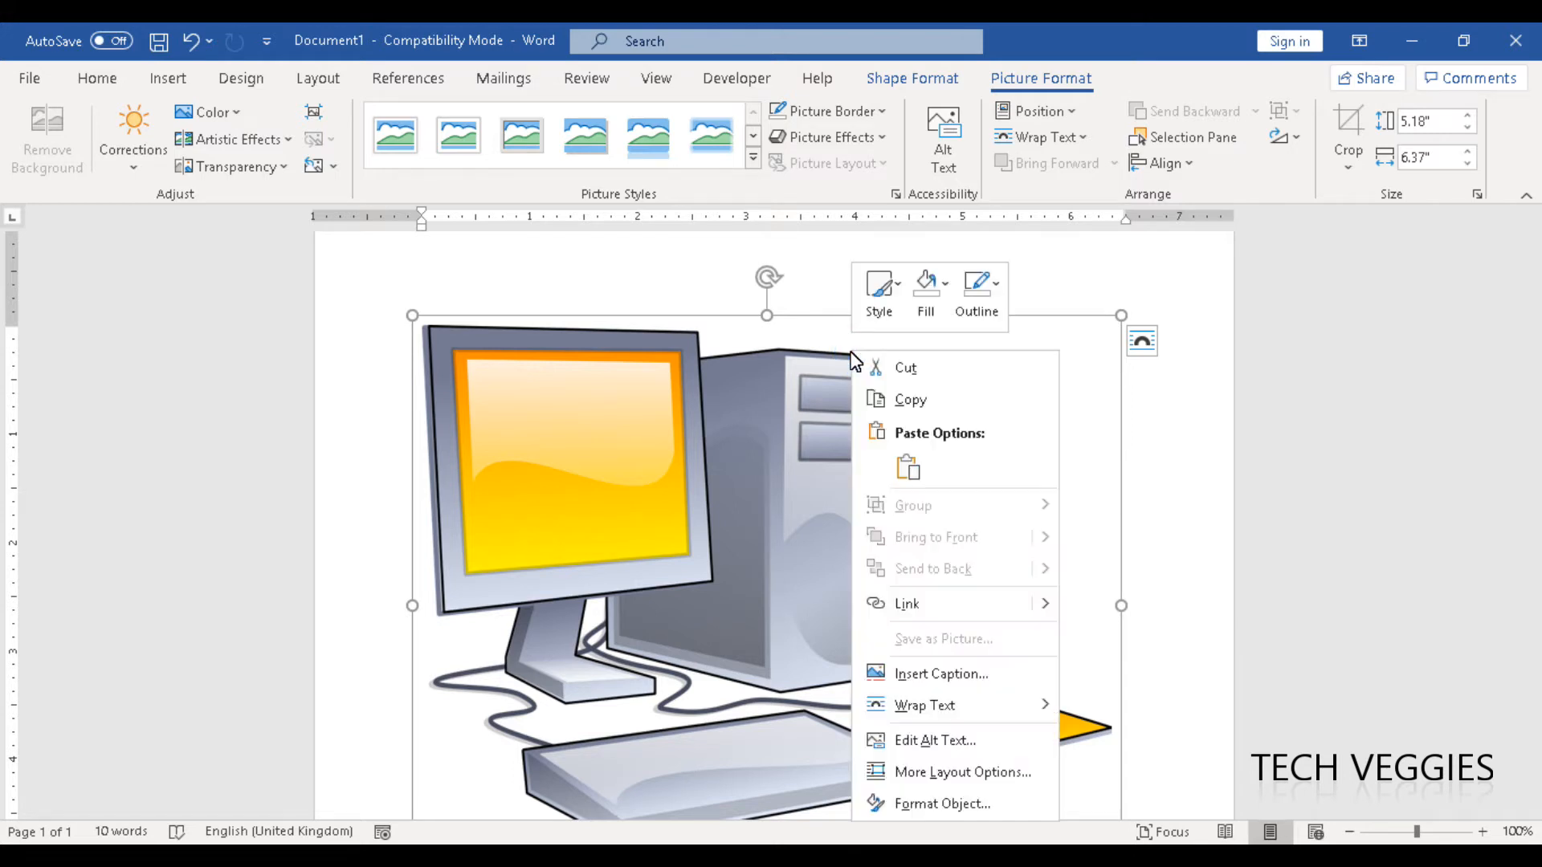
pyautogui.click(1049, 78)
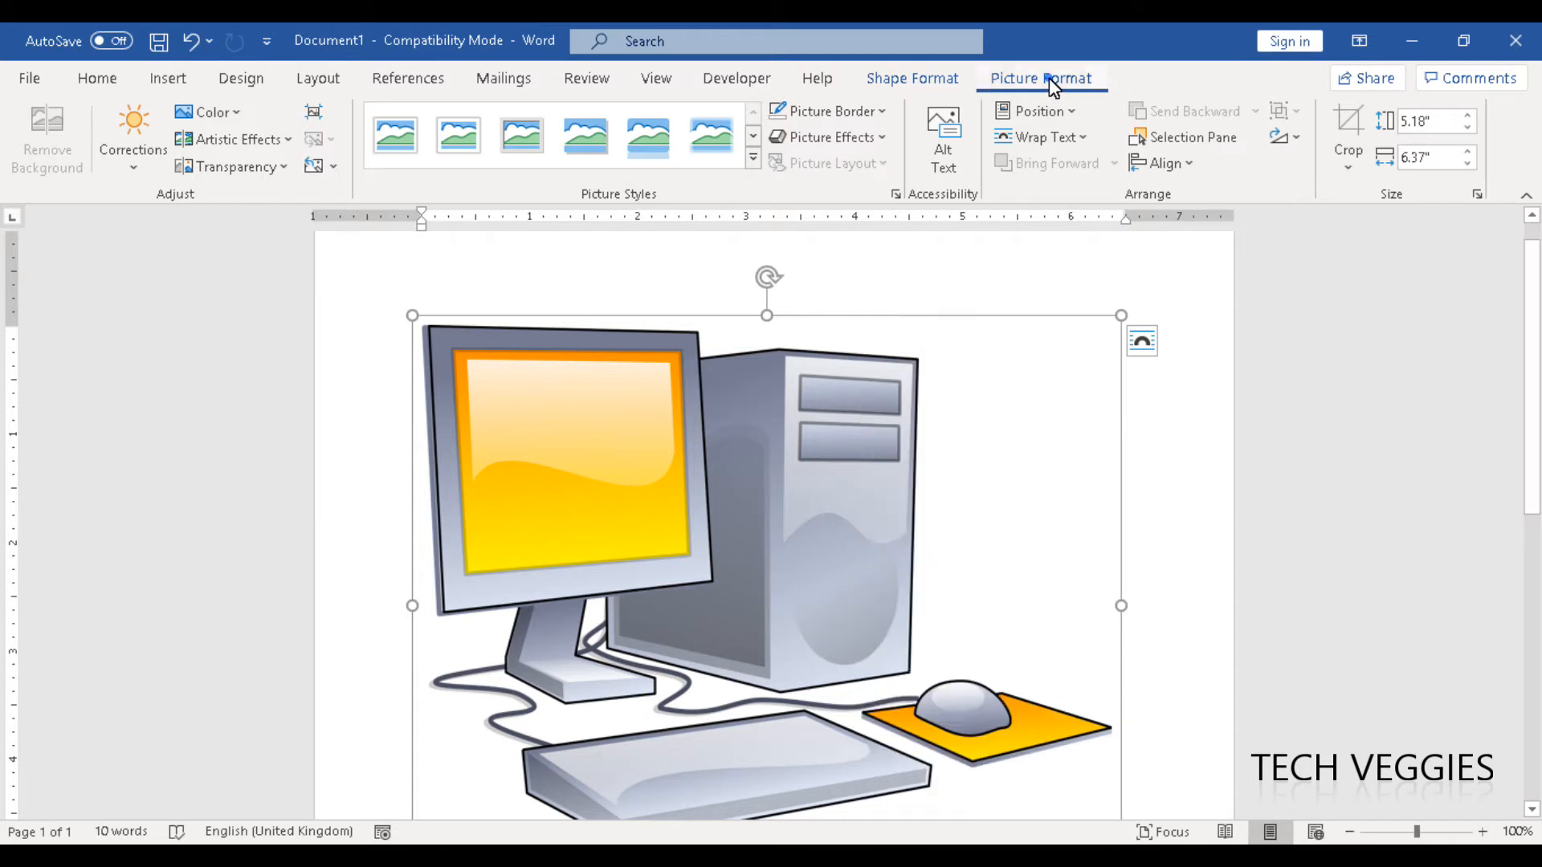
pyautogui.click(1076, 143)
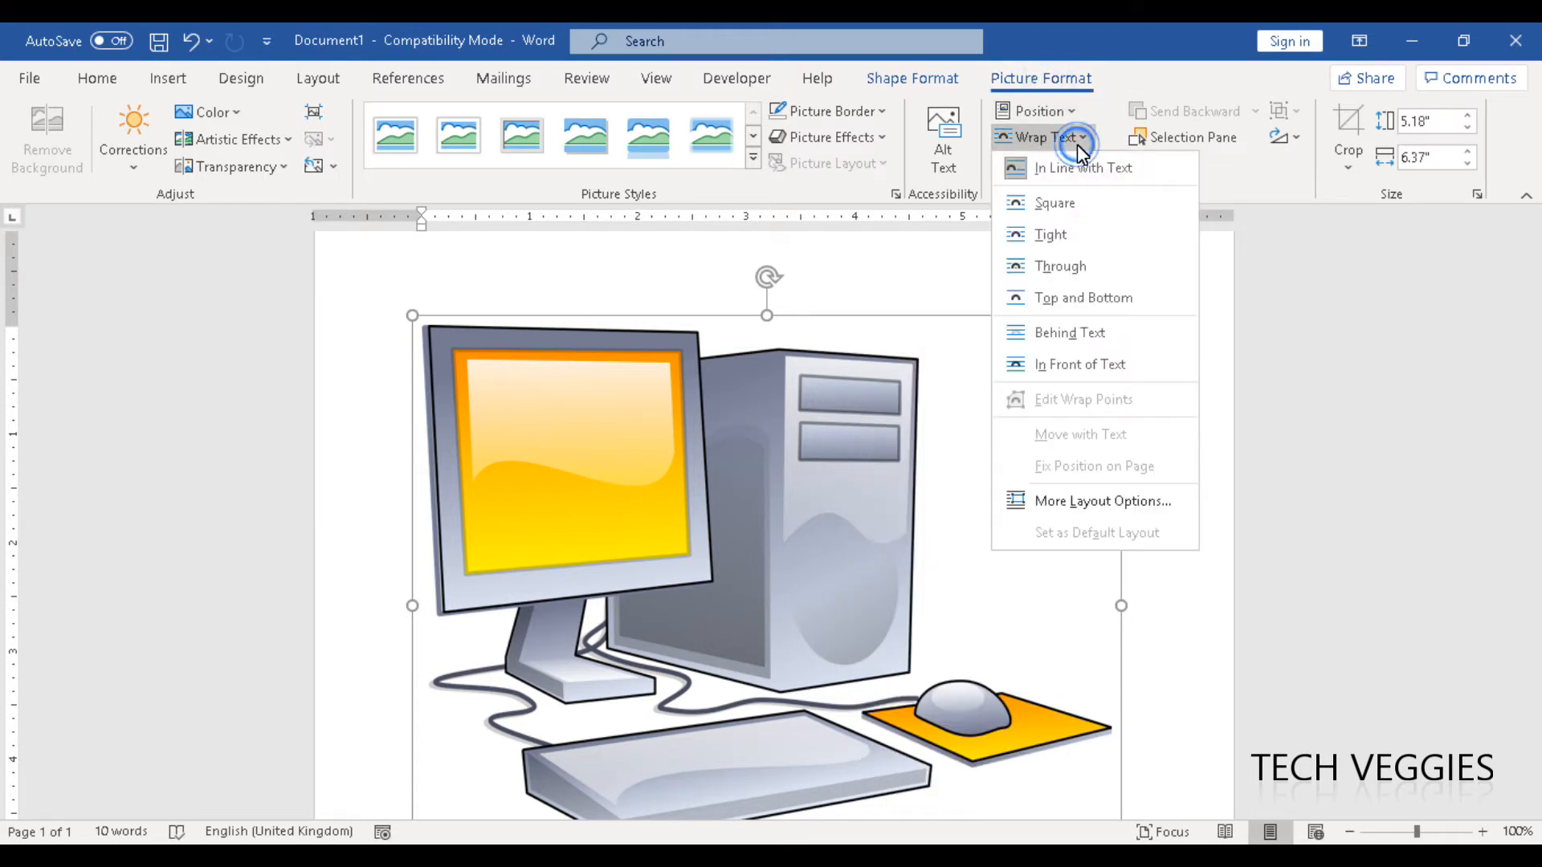
pyautogui.click(925, 324)
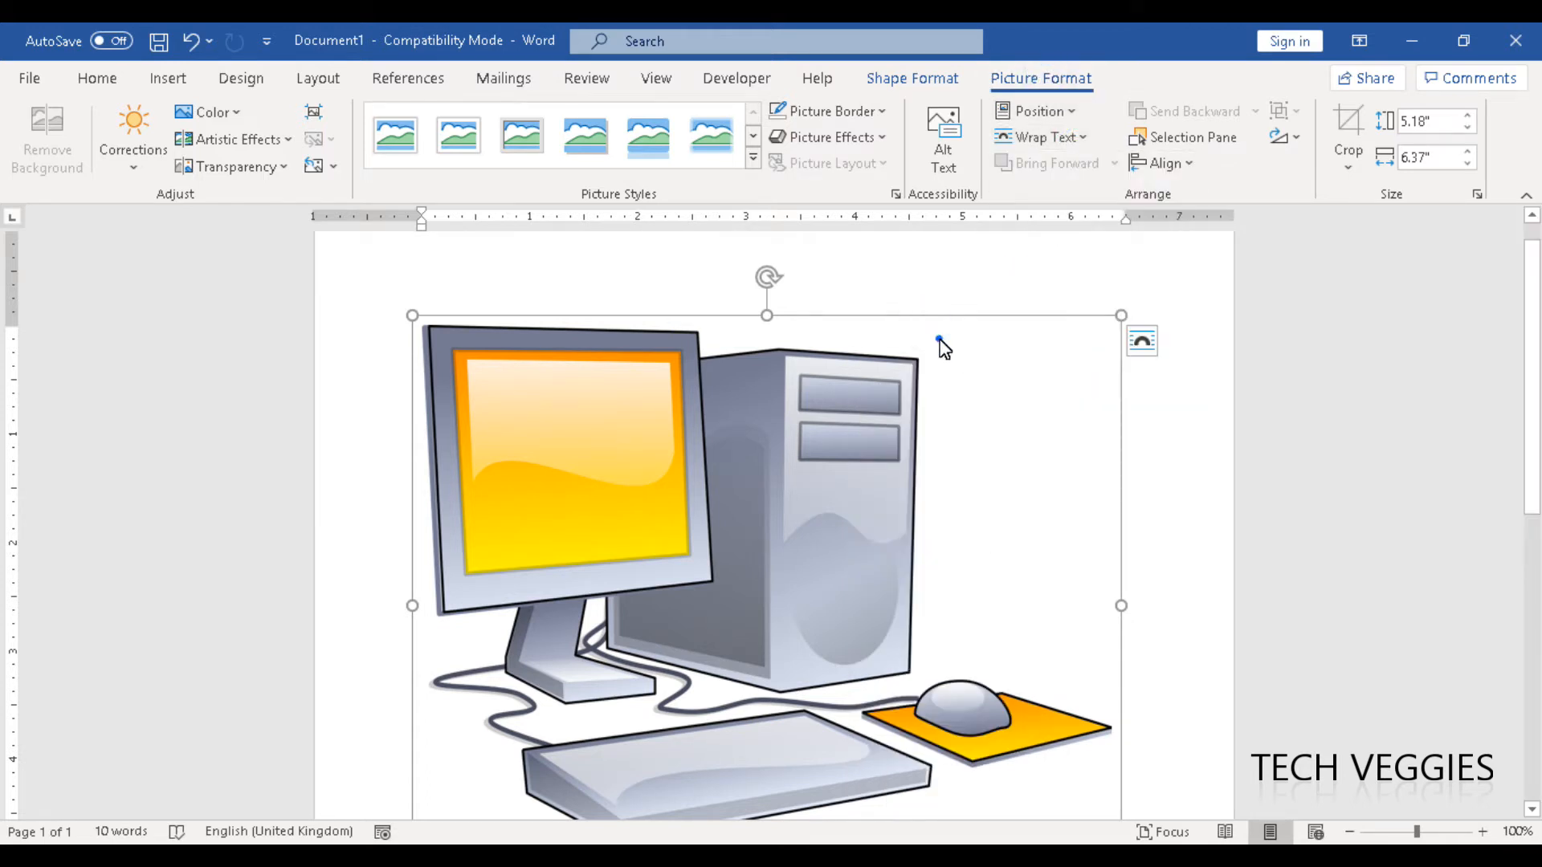
pyautogui.click(940, 340)
pyautogui.click(932, 318)
pyautogui.rightClick(930, 320)
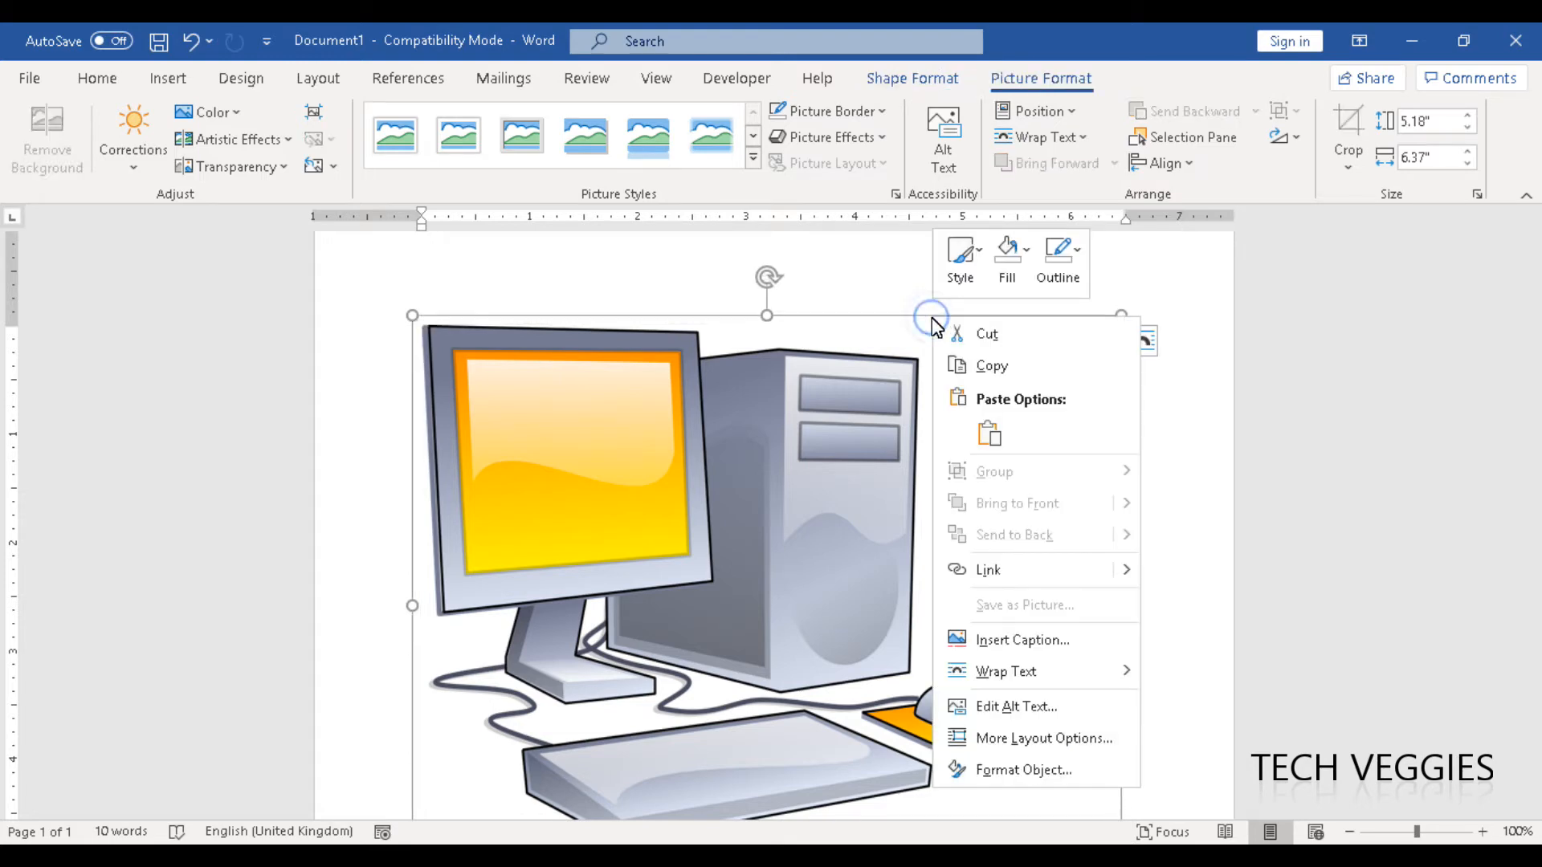
pyautogui.moveTo(1065, 683)
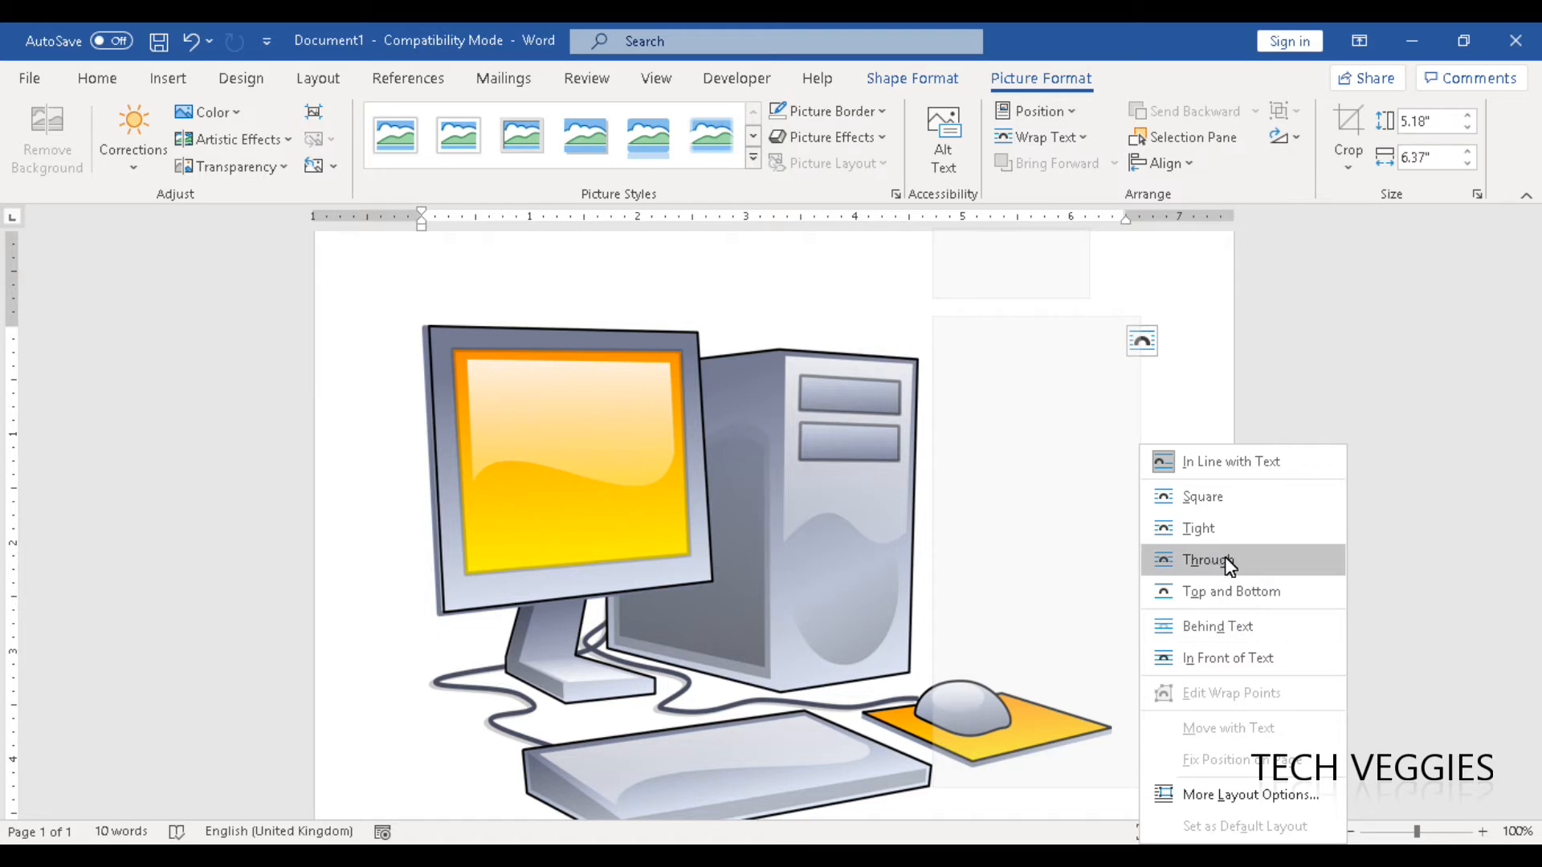
pyautogui.click(1244, 626)
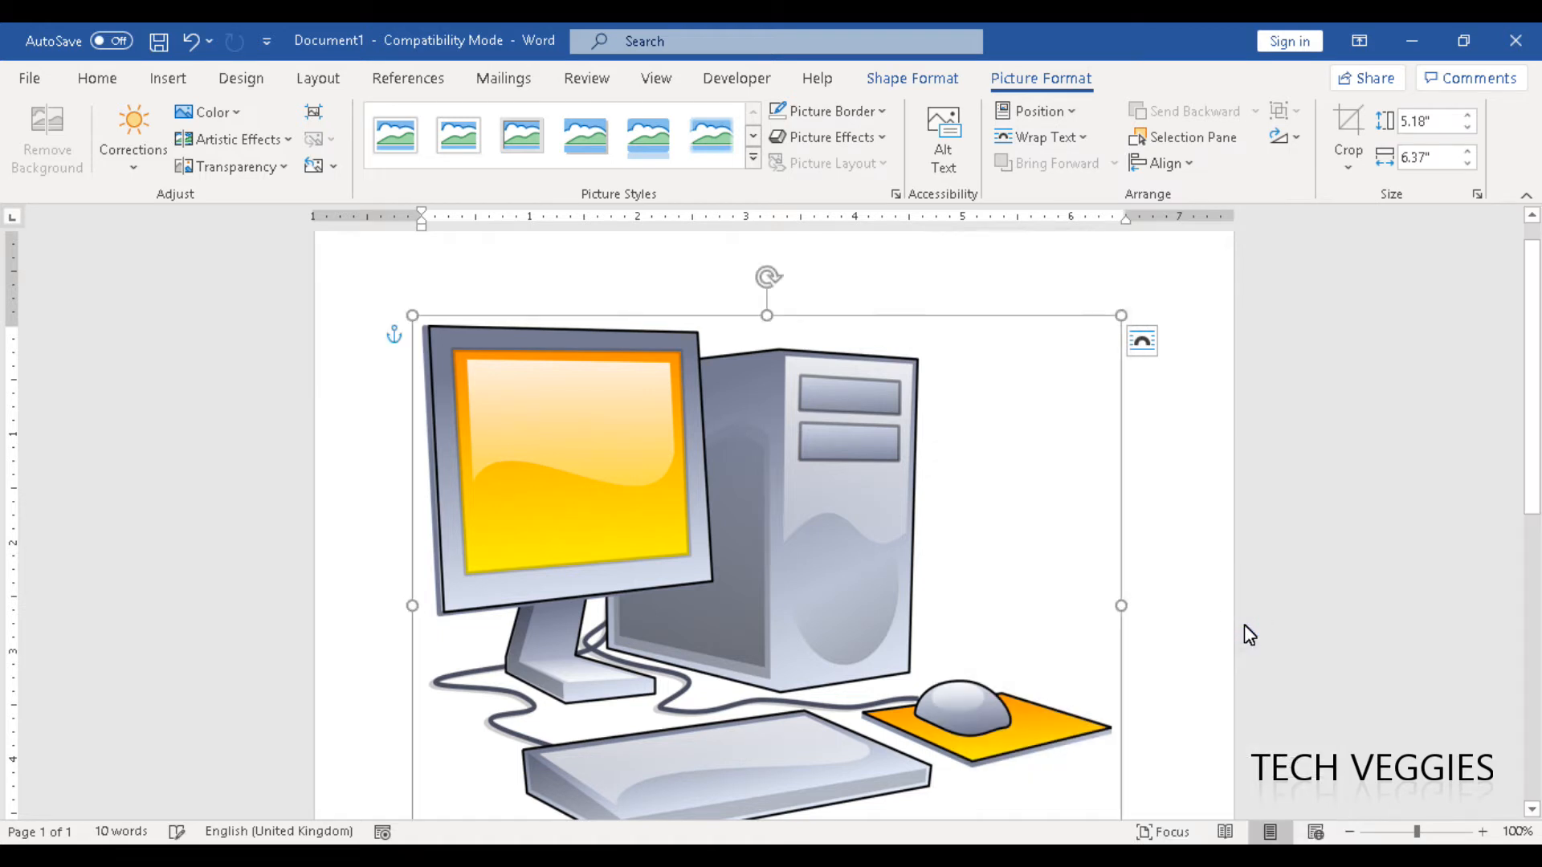
pyautogui.moveTo(835, 545); pyautogui.dragTo(840, 583)
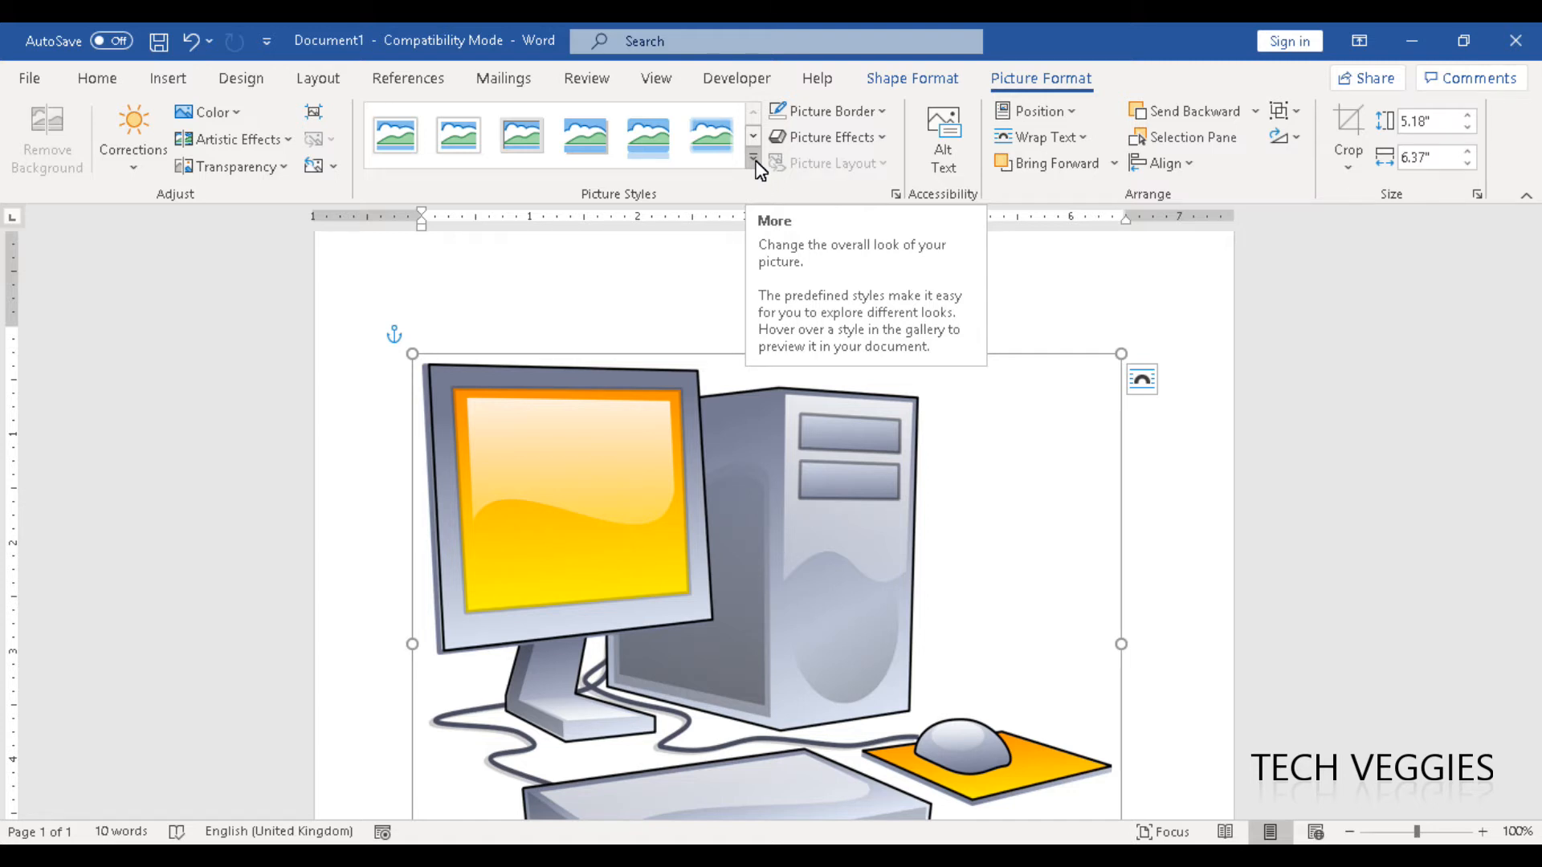
# Apply the Reflected Rounded Rectangle picture style to the computer picture.
pyautogui.click(755, 160)
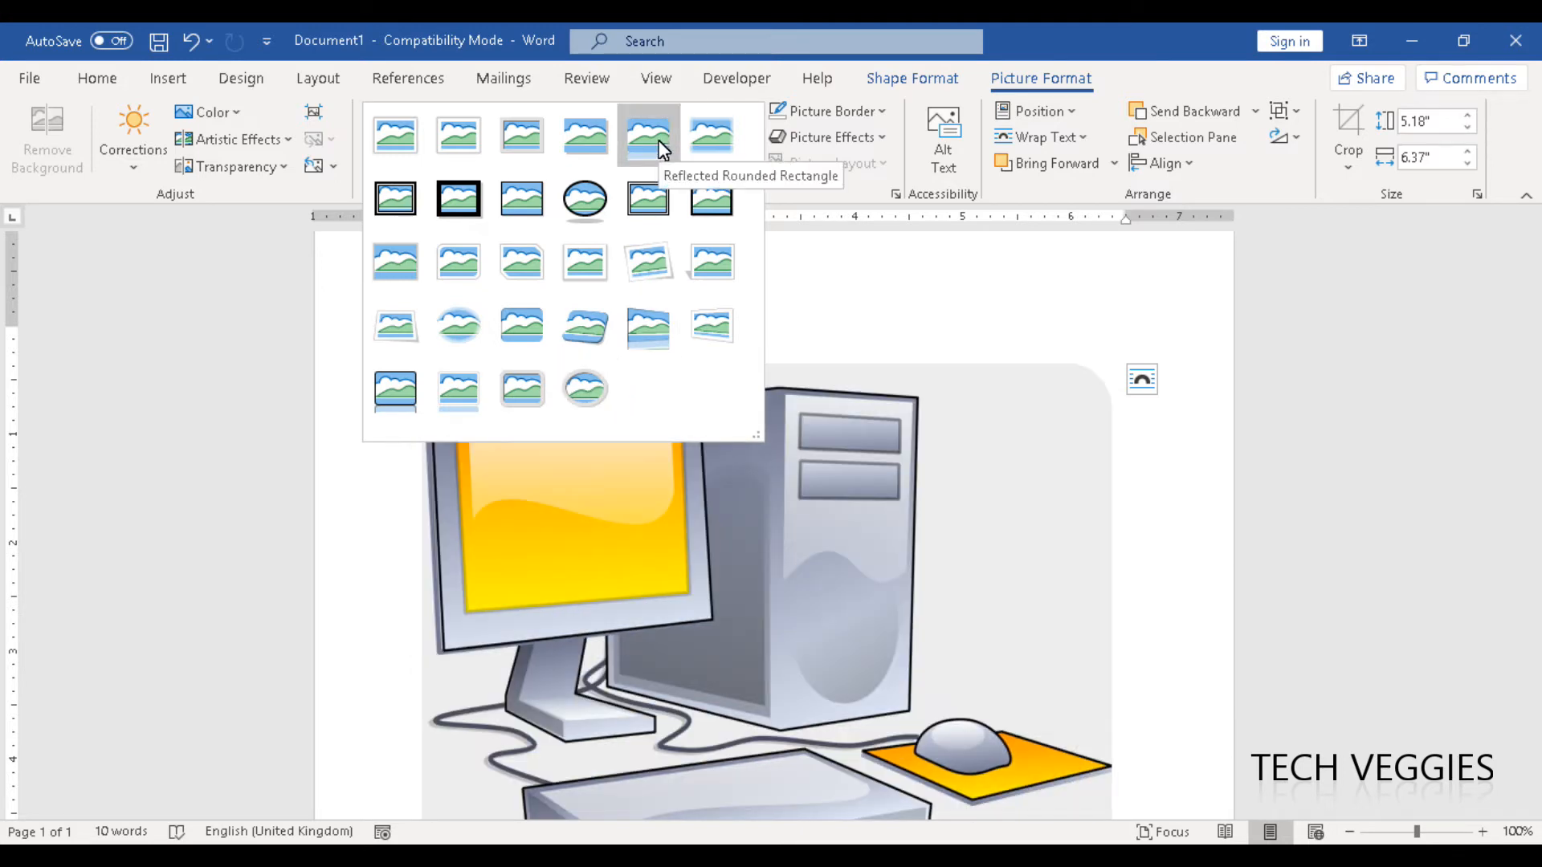
pyautogui.click(657, 138)
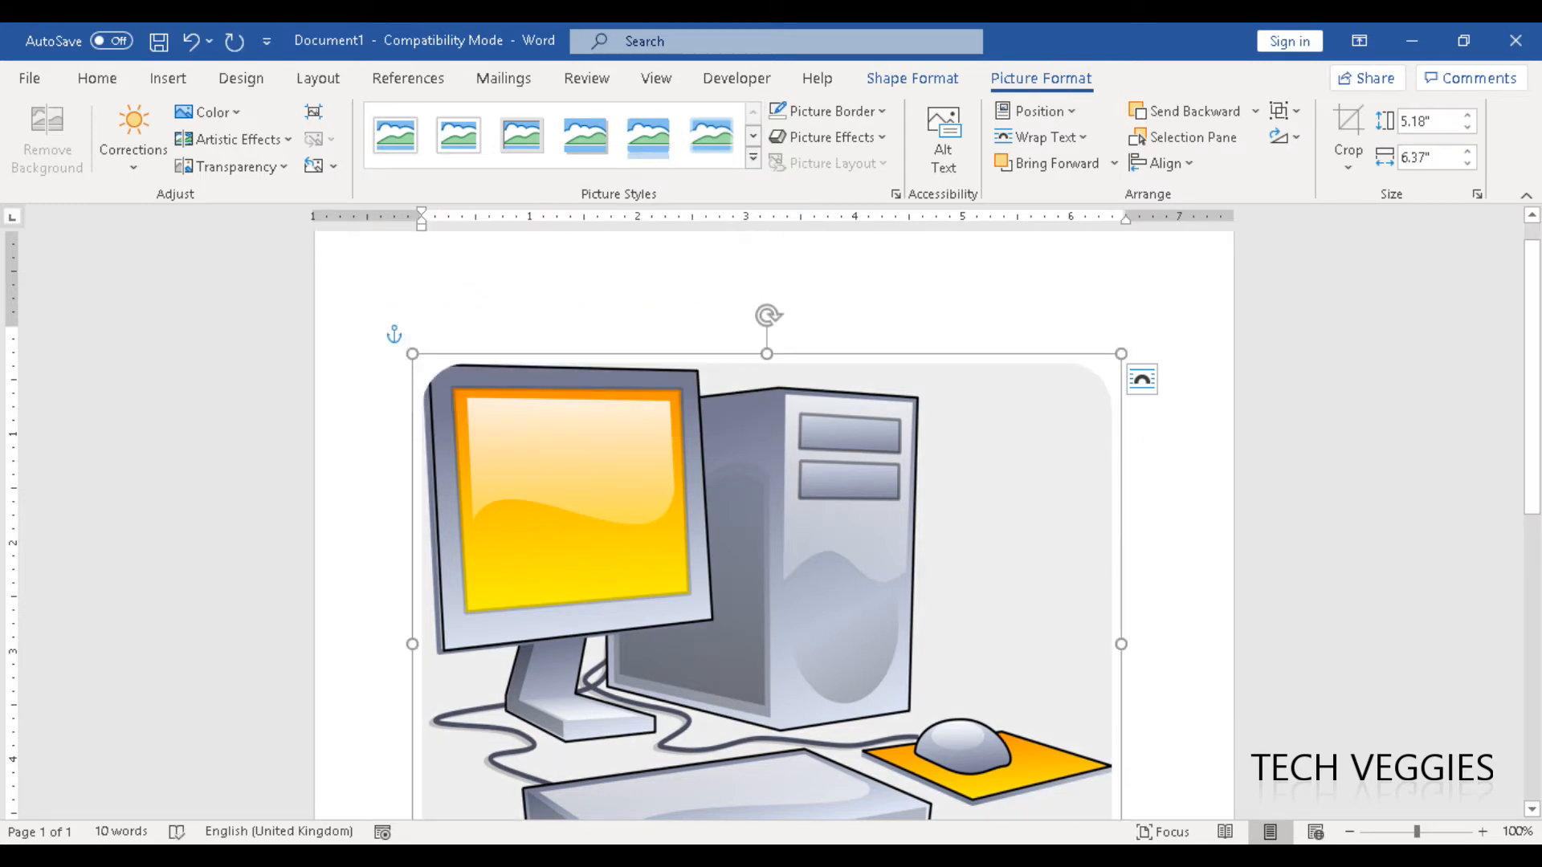
pyautogui.moveTo(1533, 408); pyautogui.dragTo(1501, 411)
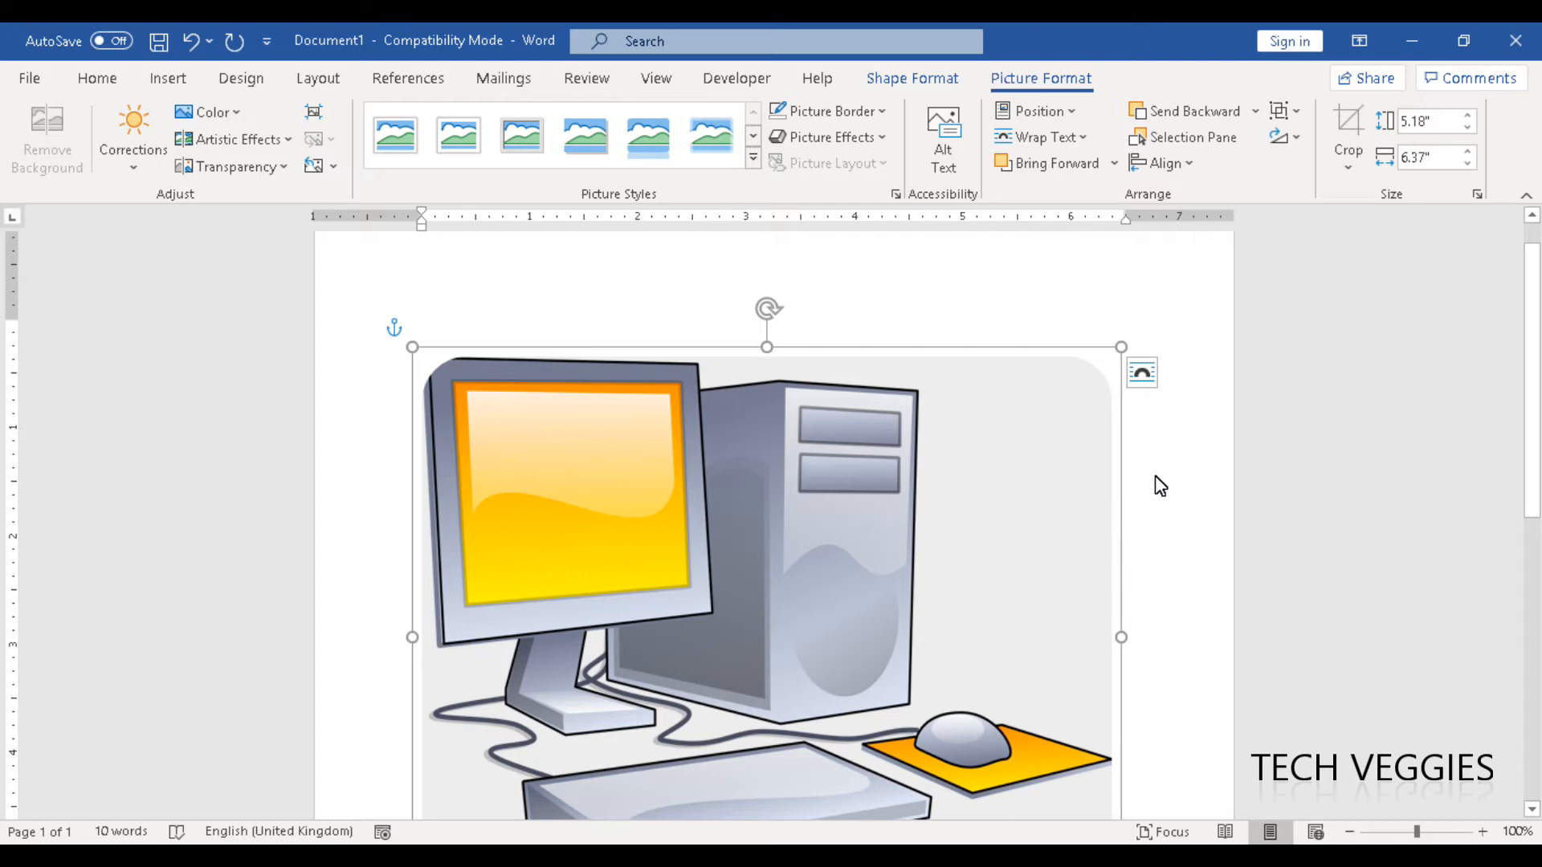
# Enlarge the whole computer picture with its caption to about 5.65" high by 6.7" wide and move it further down the page.
pyautogui.click(1048, 412)
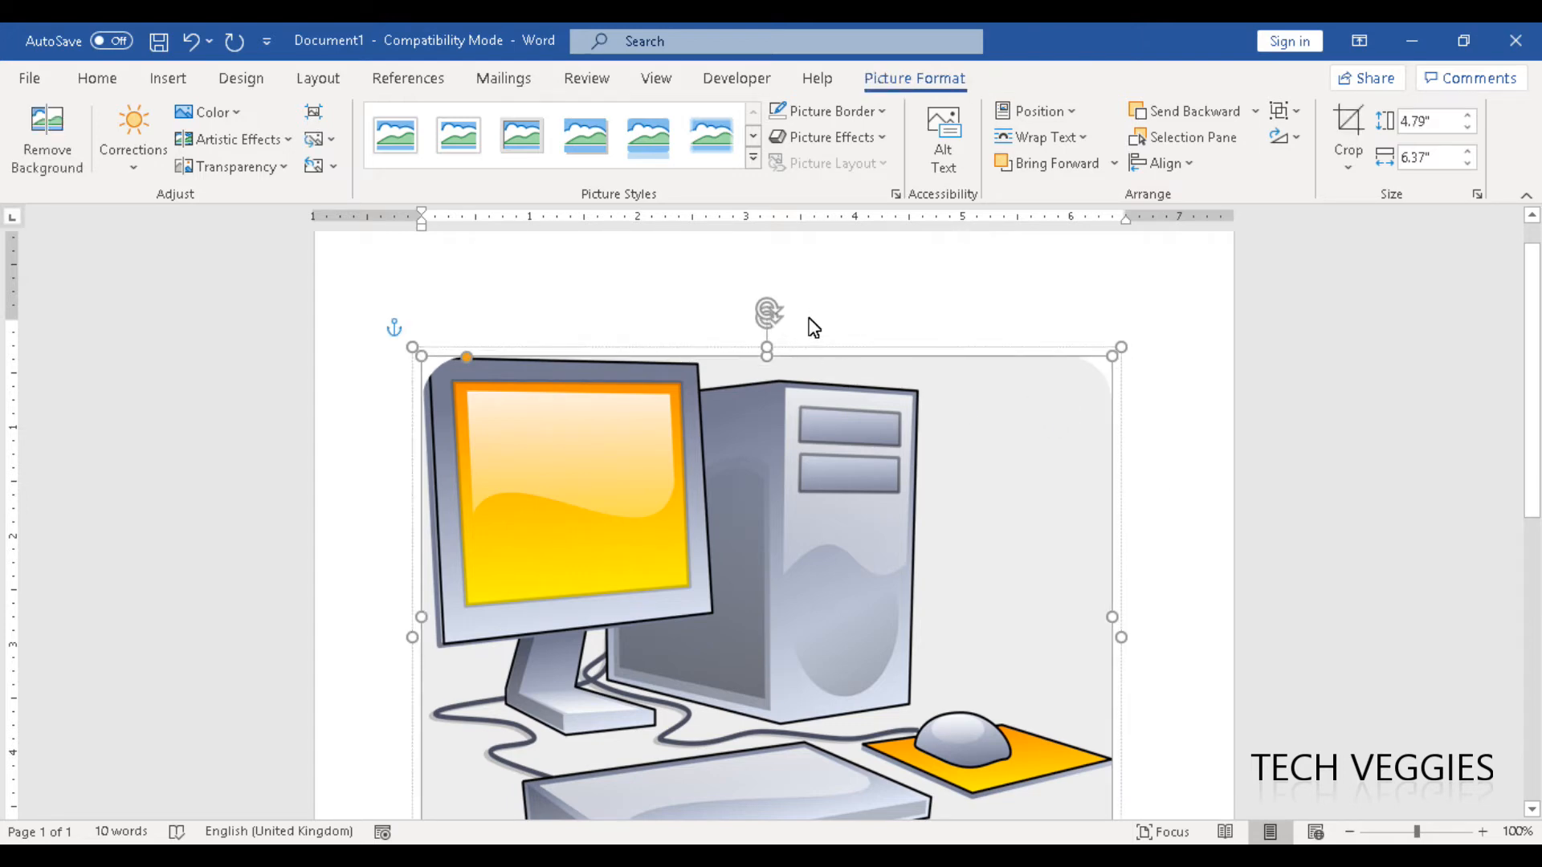
pyautogui.click(936, 348)
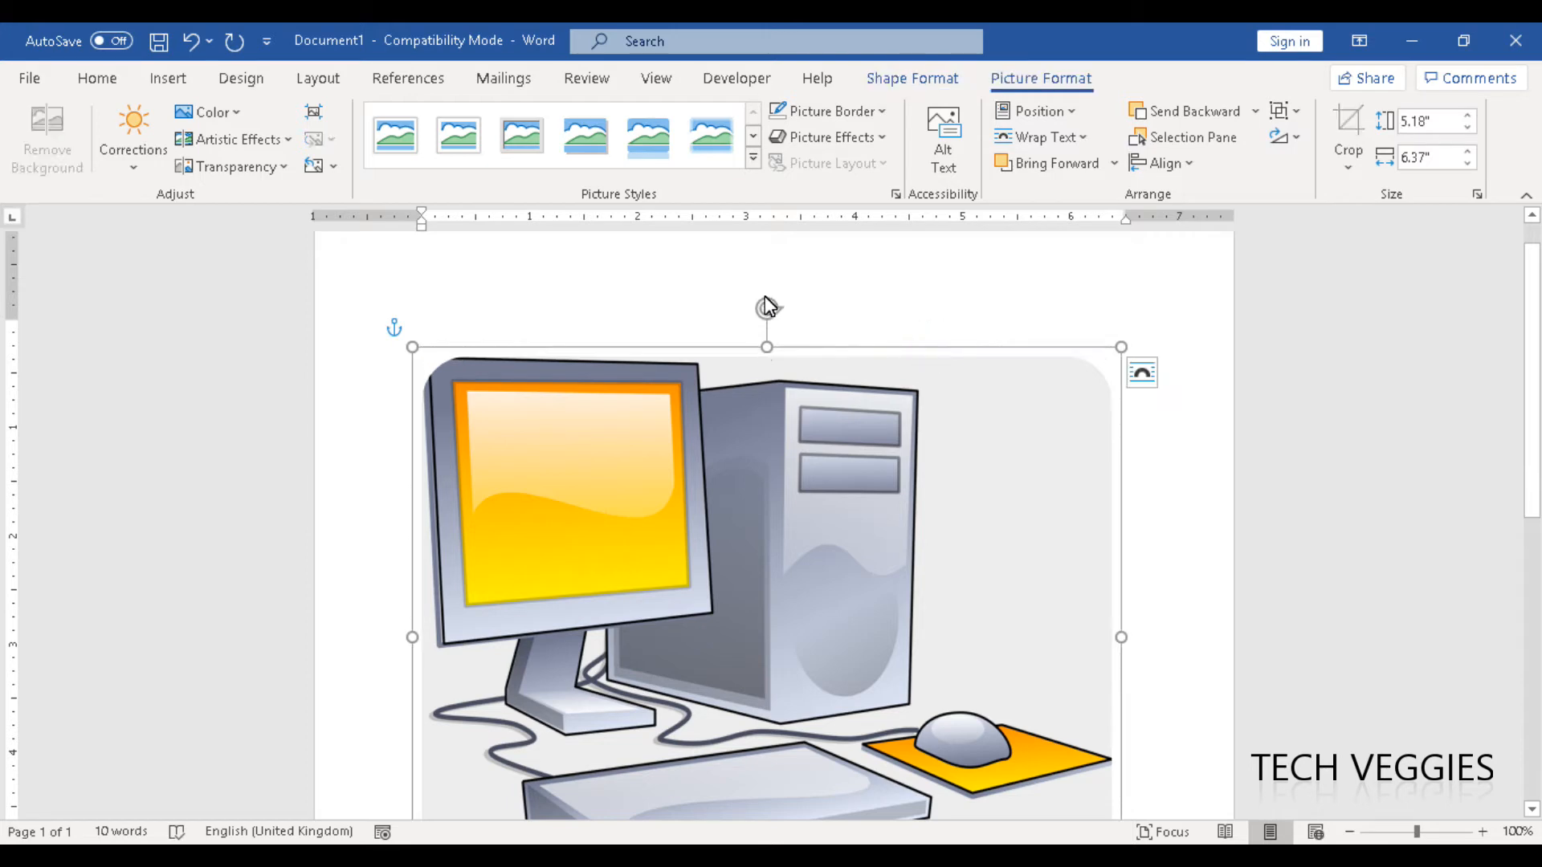
pyautogui.moveTo(1122, 347); pyautogui.dragTo(1157, 296)
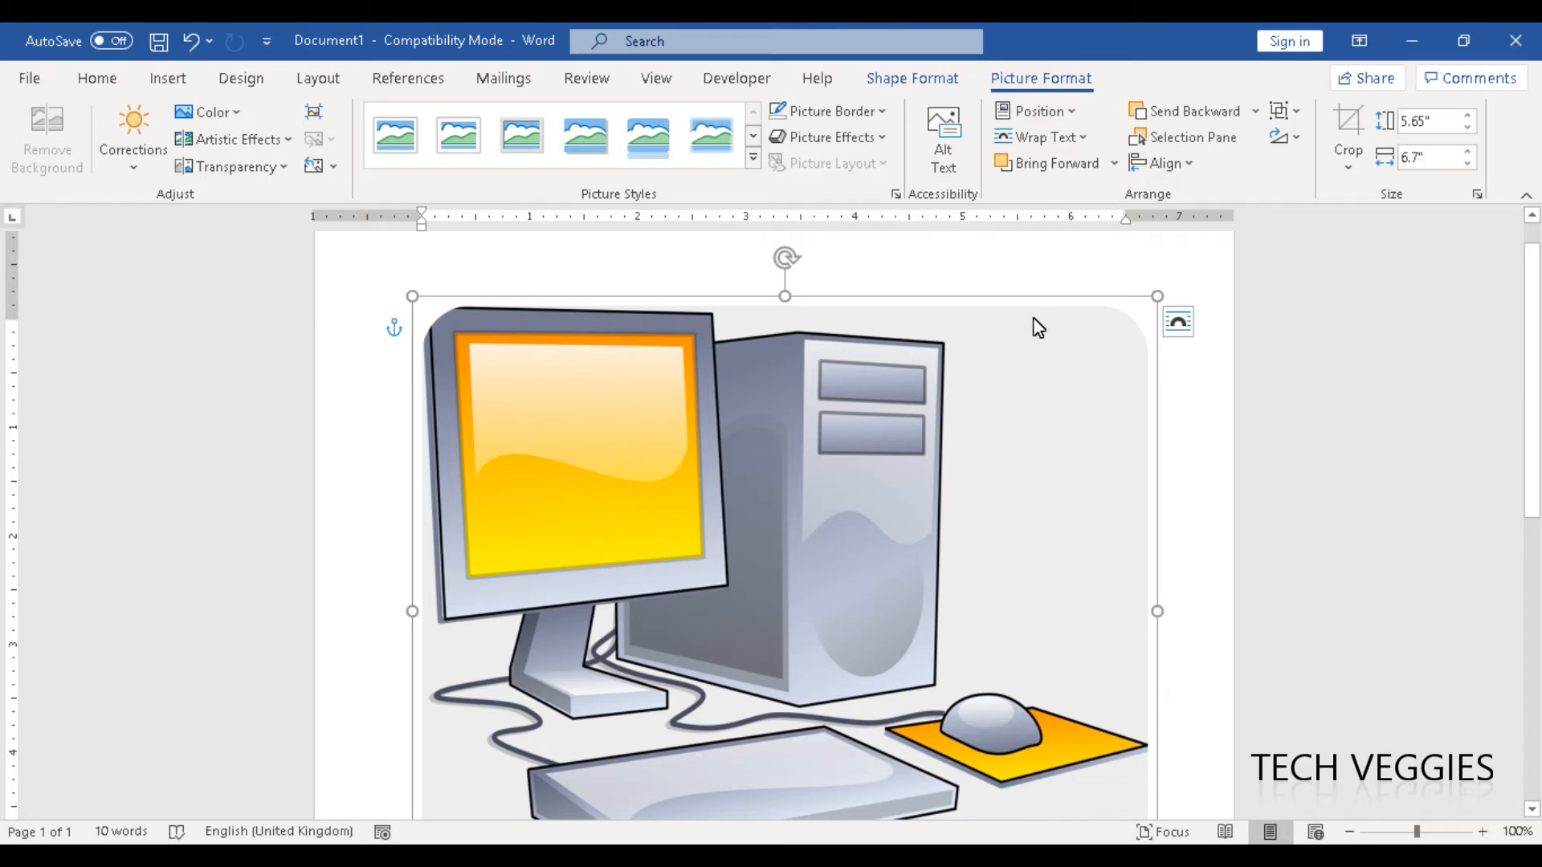
pyautogui.moveTo(1033, 315); pyautogui.dragTo(1039, 449)
pyautogui.scroll(-5, 1528, 437)
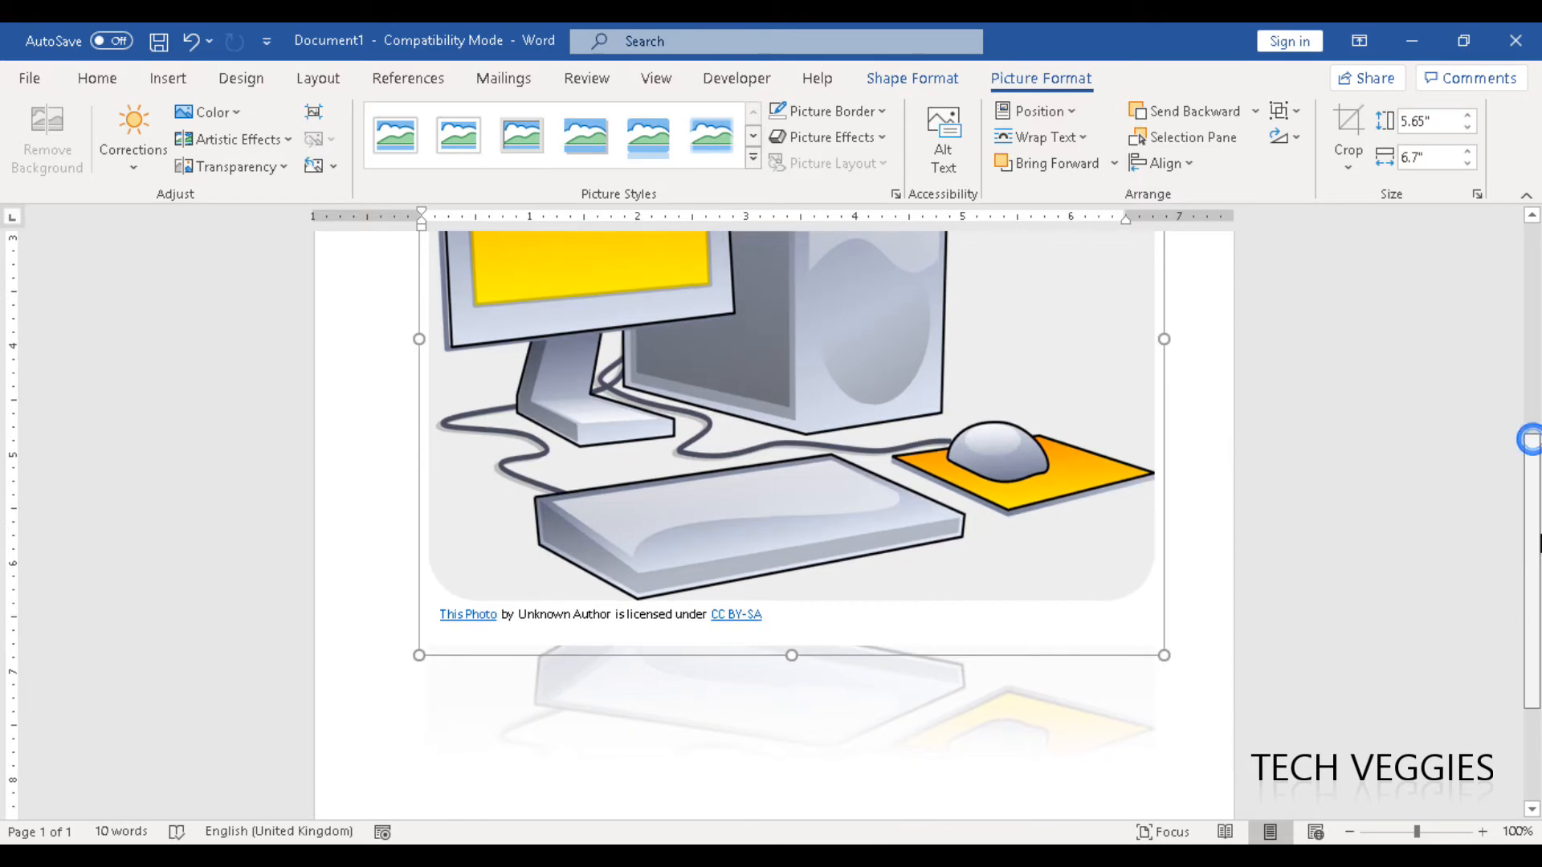
pyautogui.scroll(-3, 1530, 514)
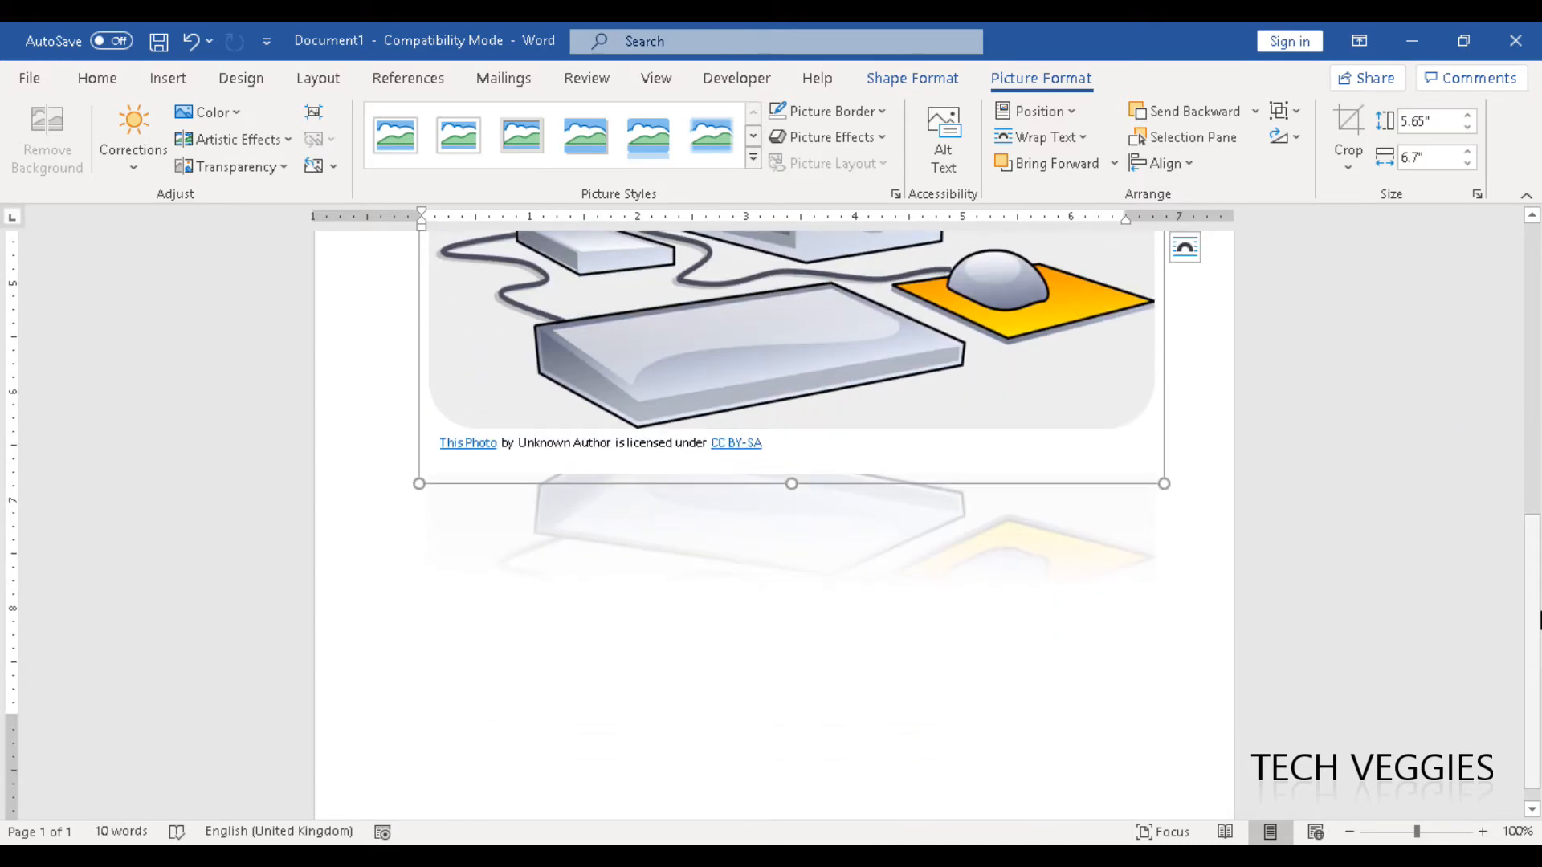
pyautogui.scroll(10, 1536, 586)
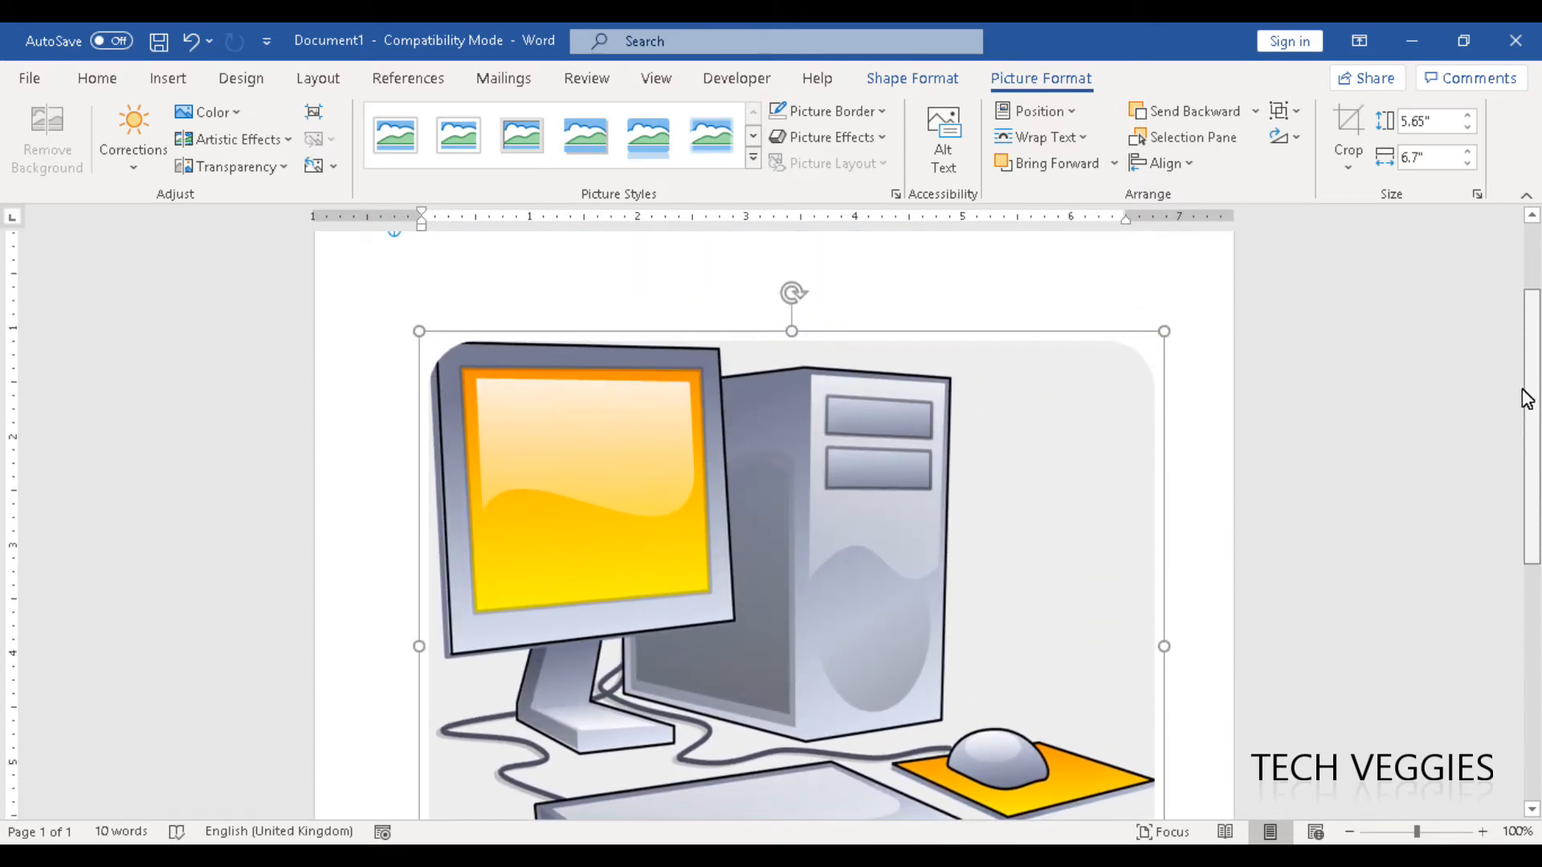
pyautogui.click(1007, 348)
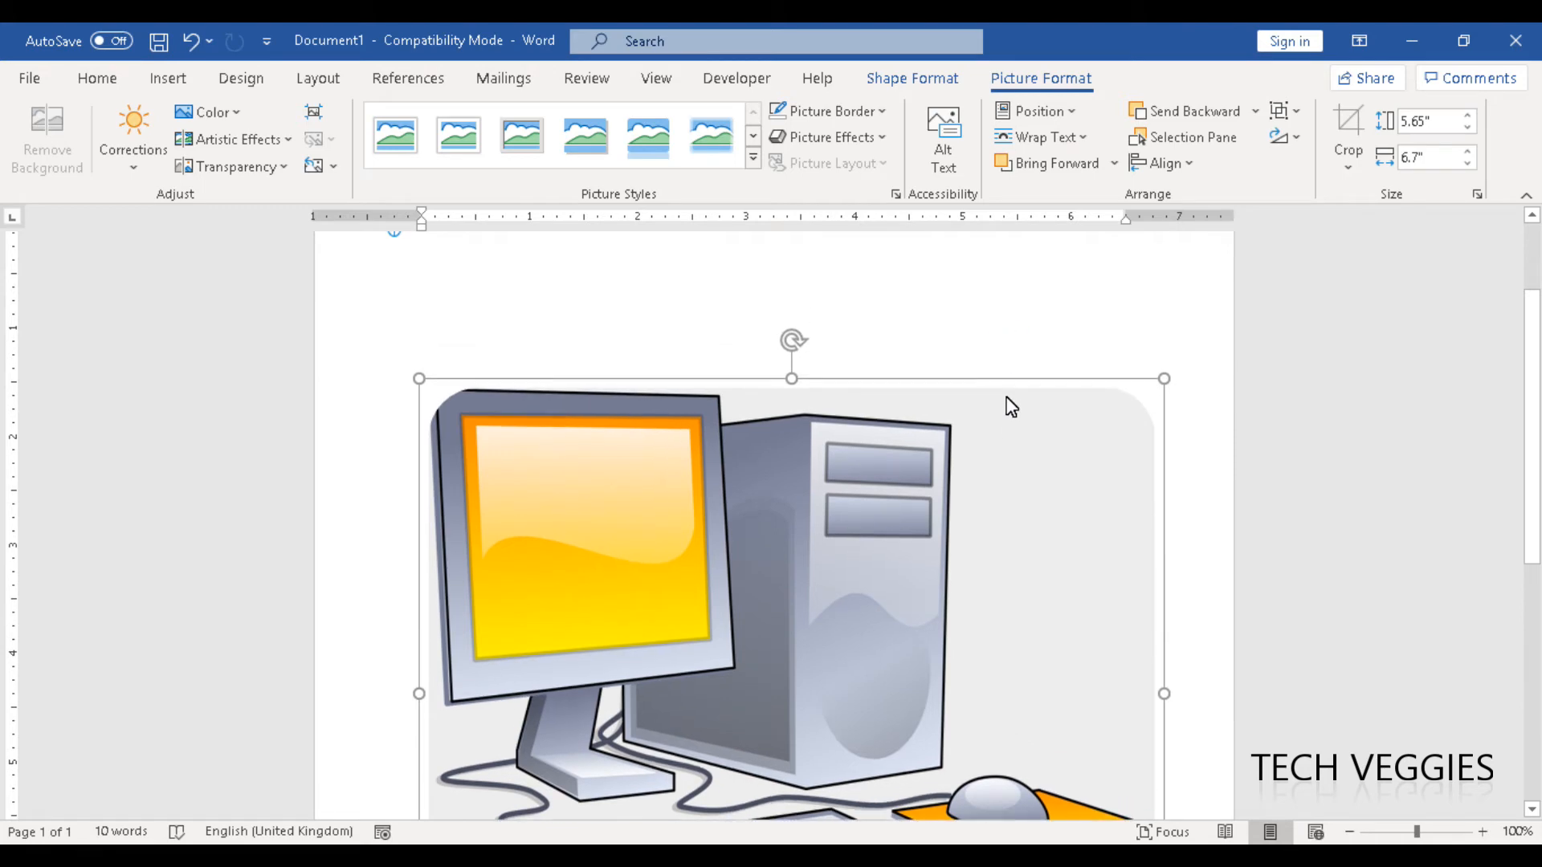
pyautogui.scroll(-2, 1010, 406)
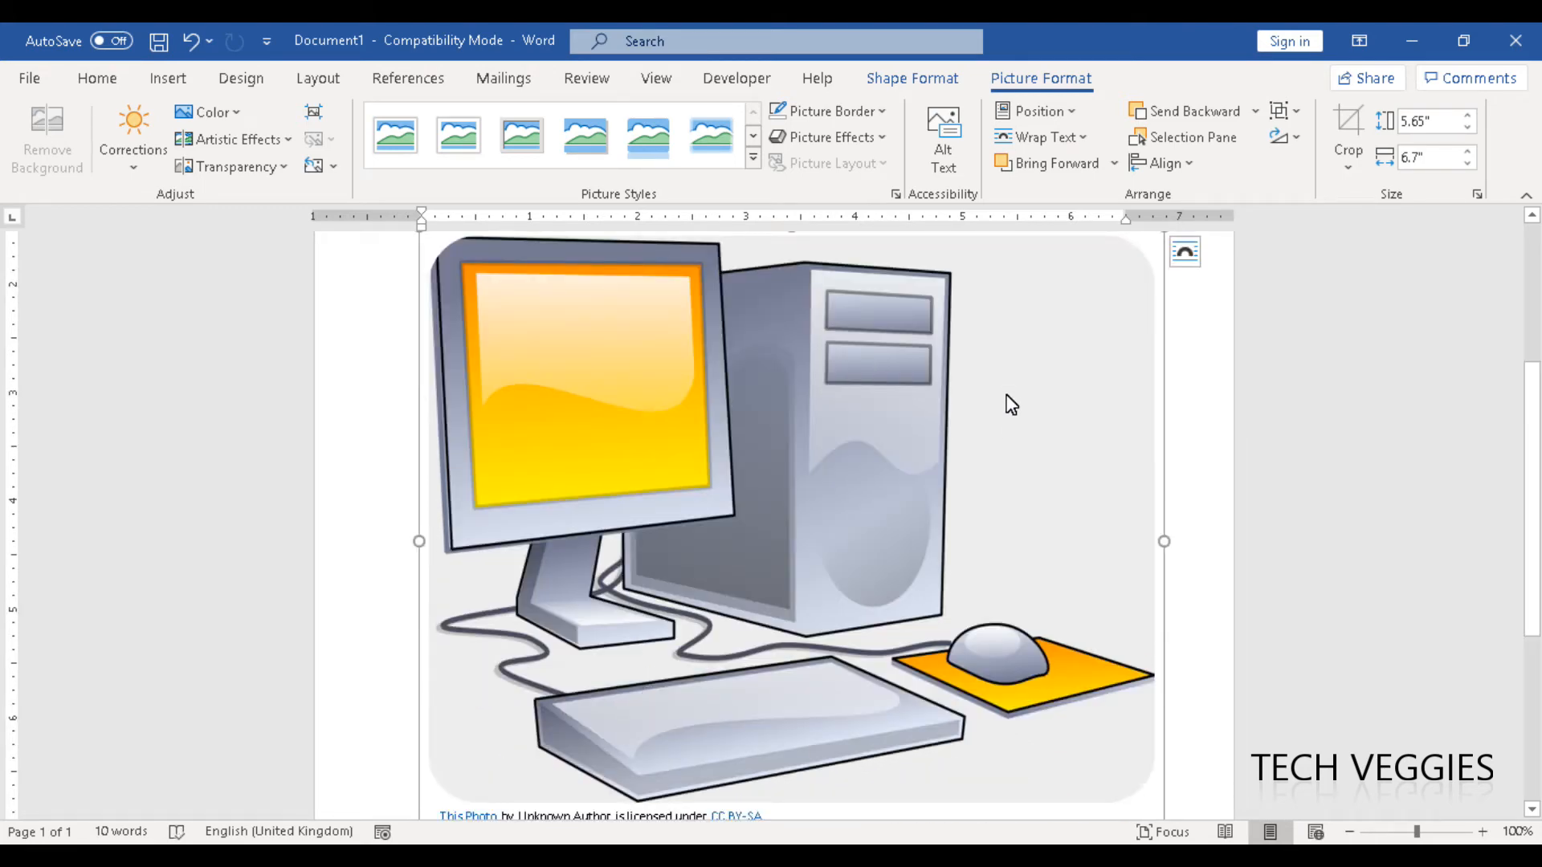
# Examine the picture's arrangement and adjustment options, from position and grouping to corrections, color, artistic effects and transparency.
pyautogui.click(1068, 116)
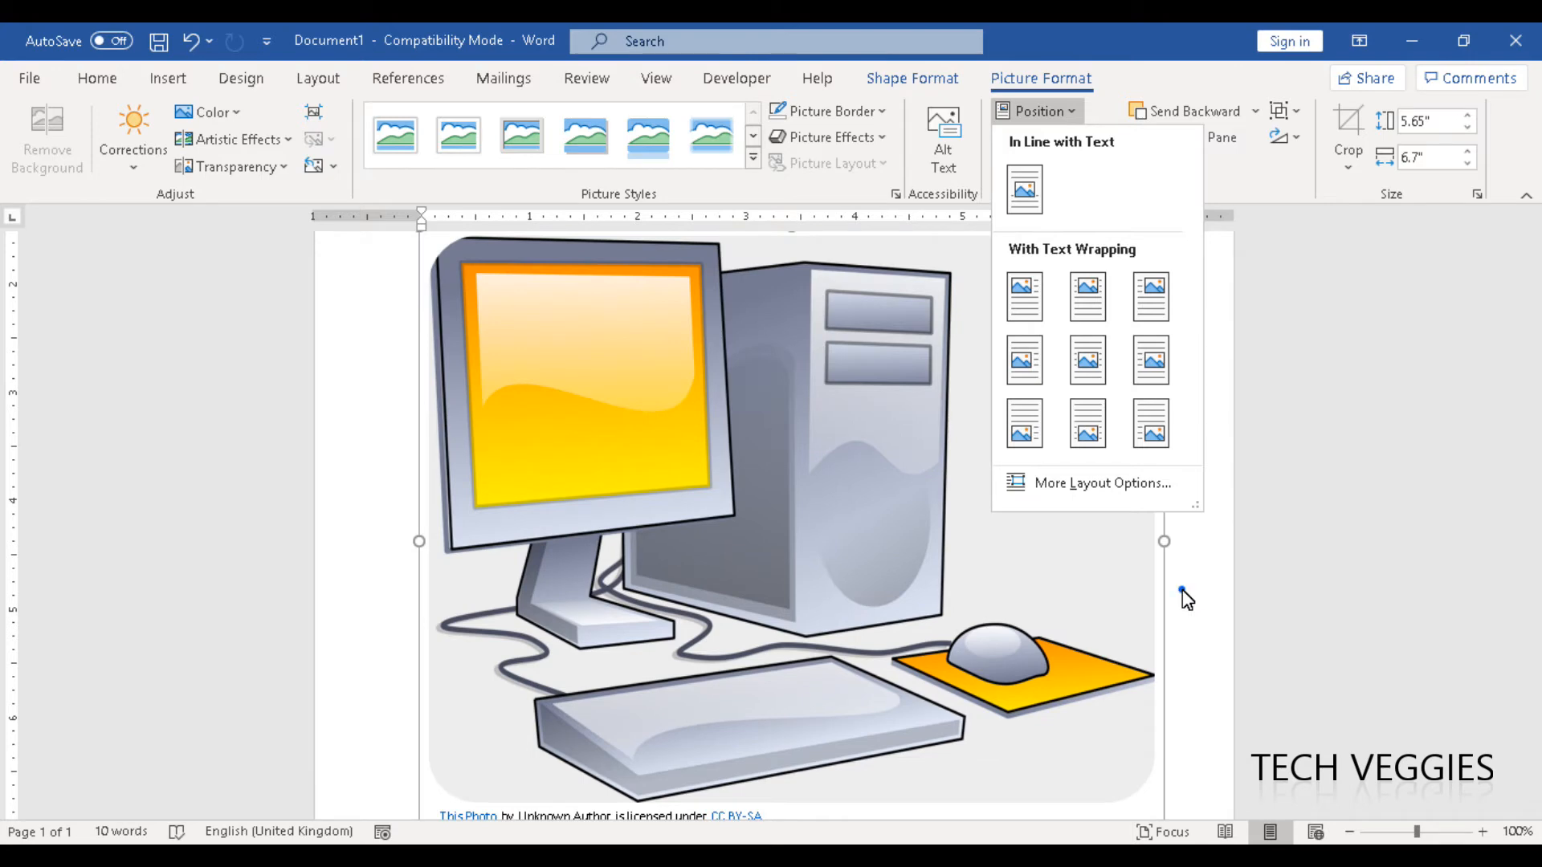
pyautogui.click(1187, 599)
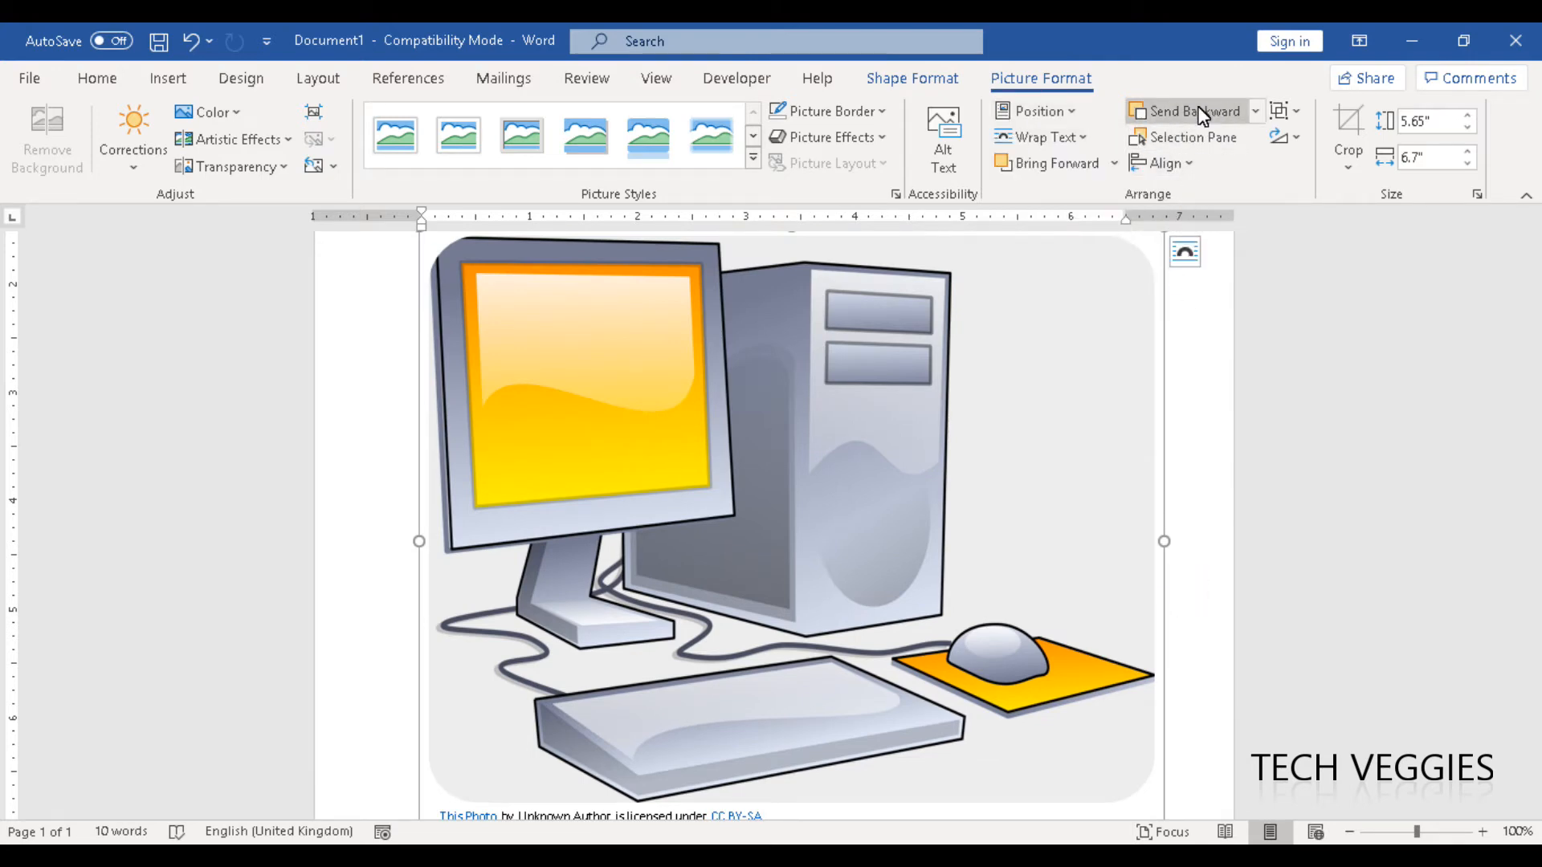
pyautogui.click(1288, 114)
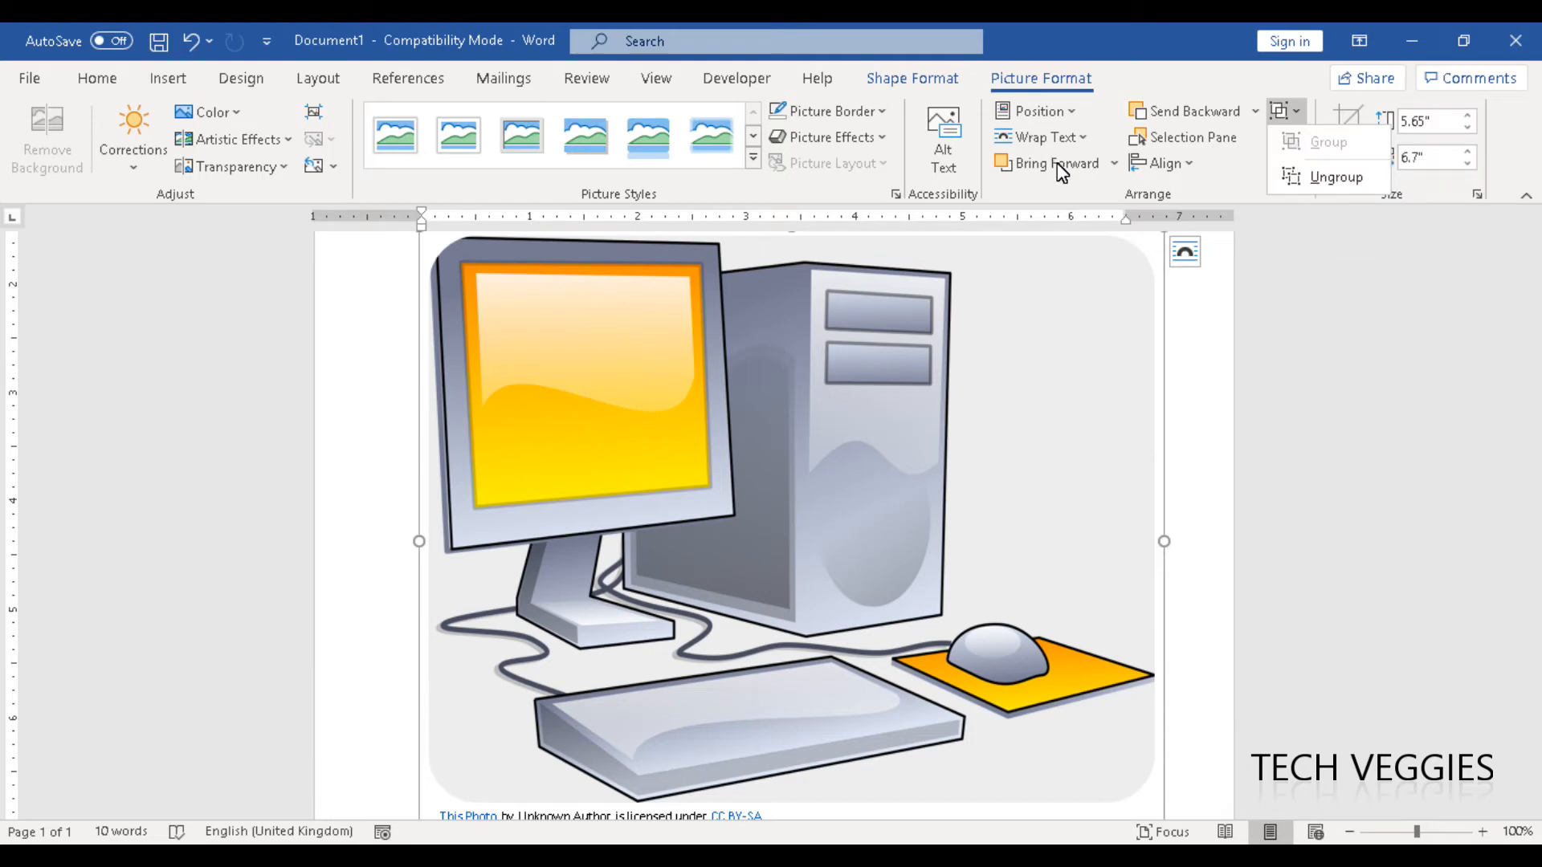
pyautogui.click(1202, 308)
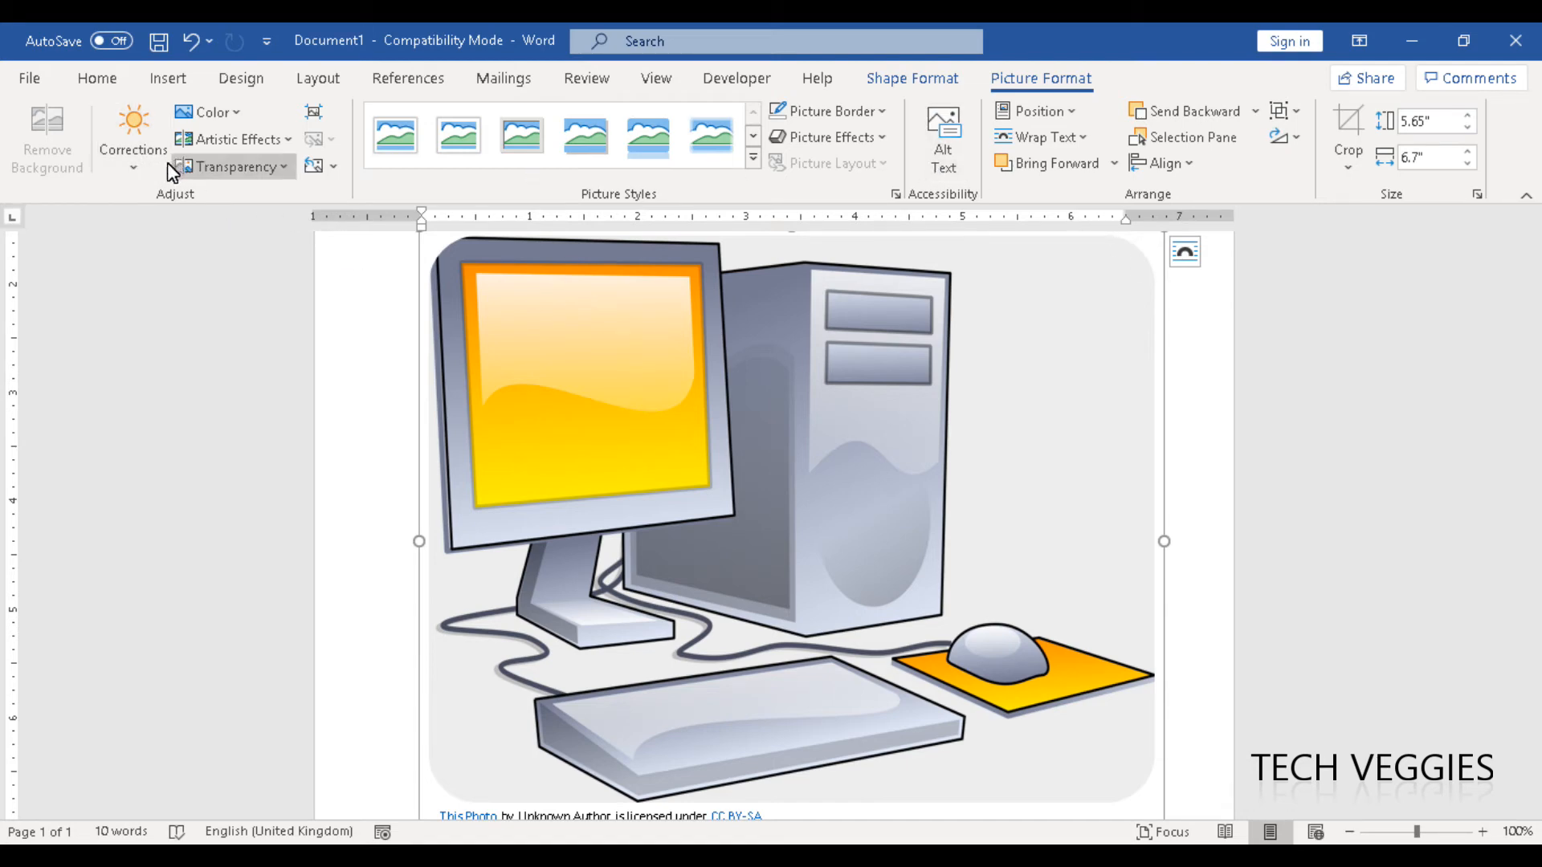
pyautogui.click(142, 174)
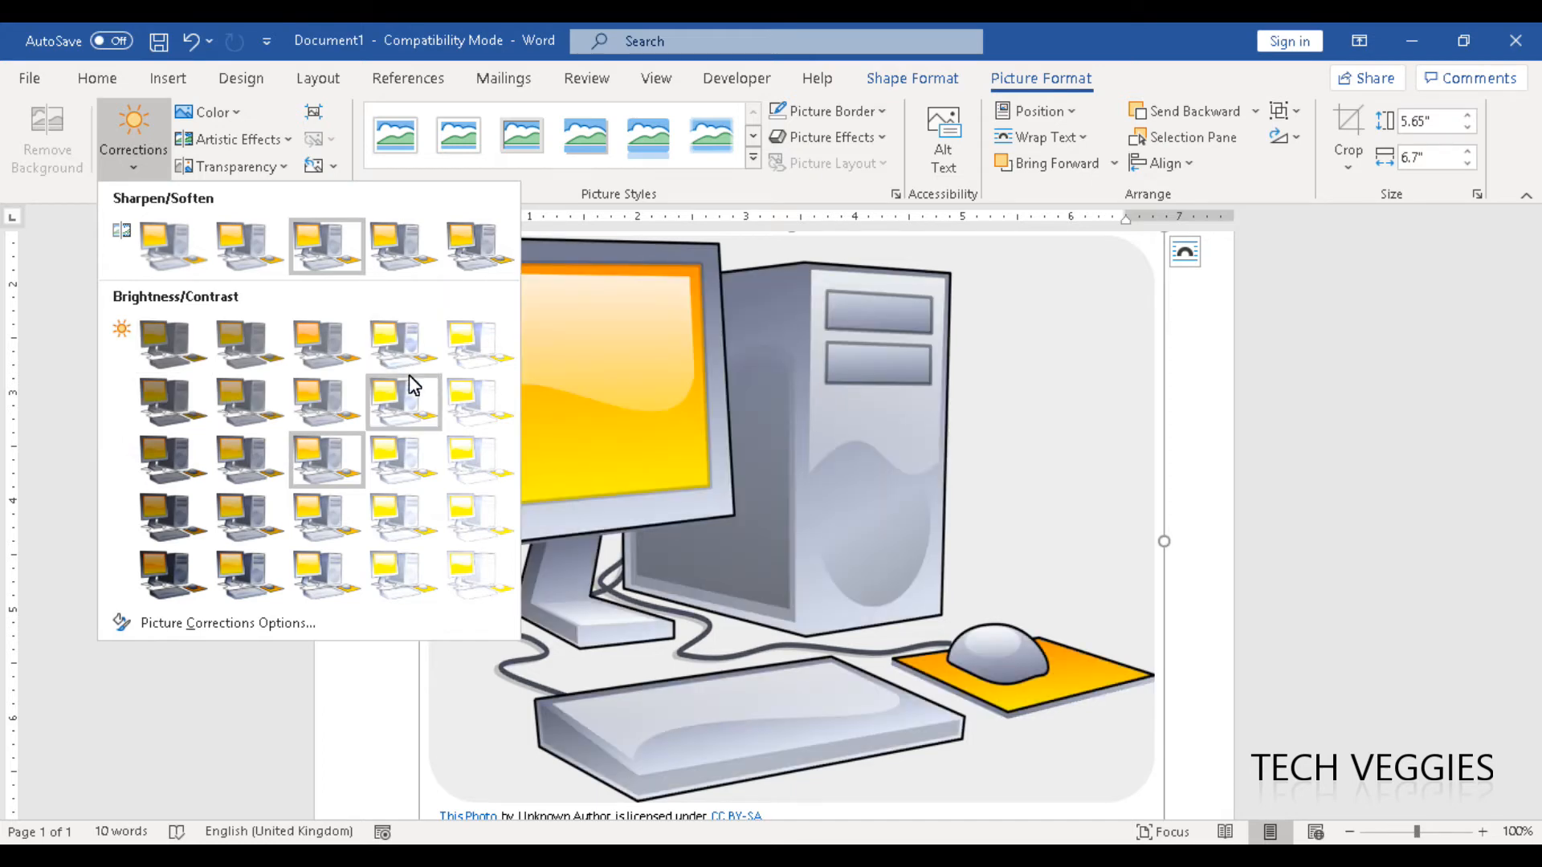
pyautogui.click(231, 114)
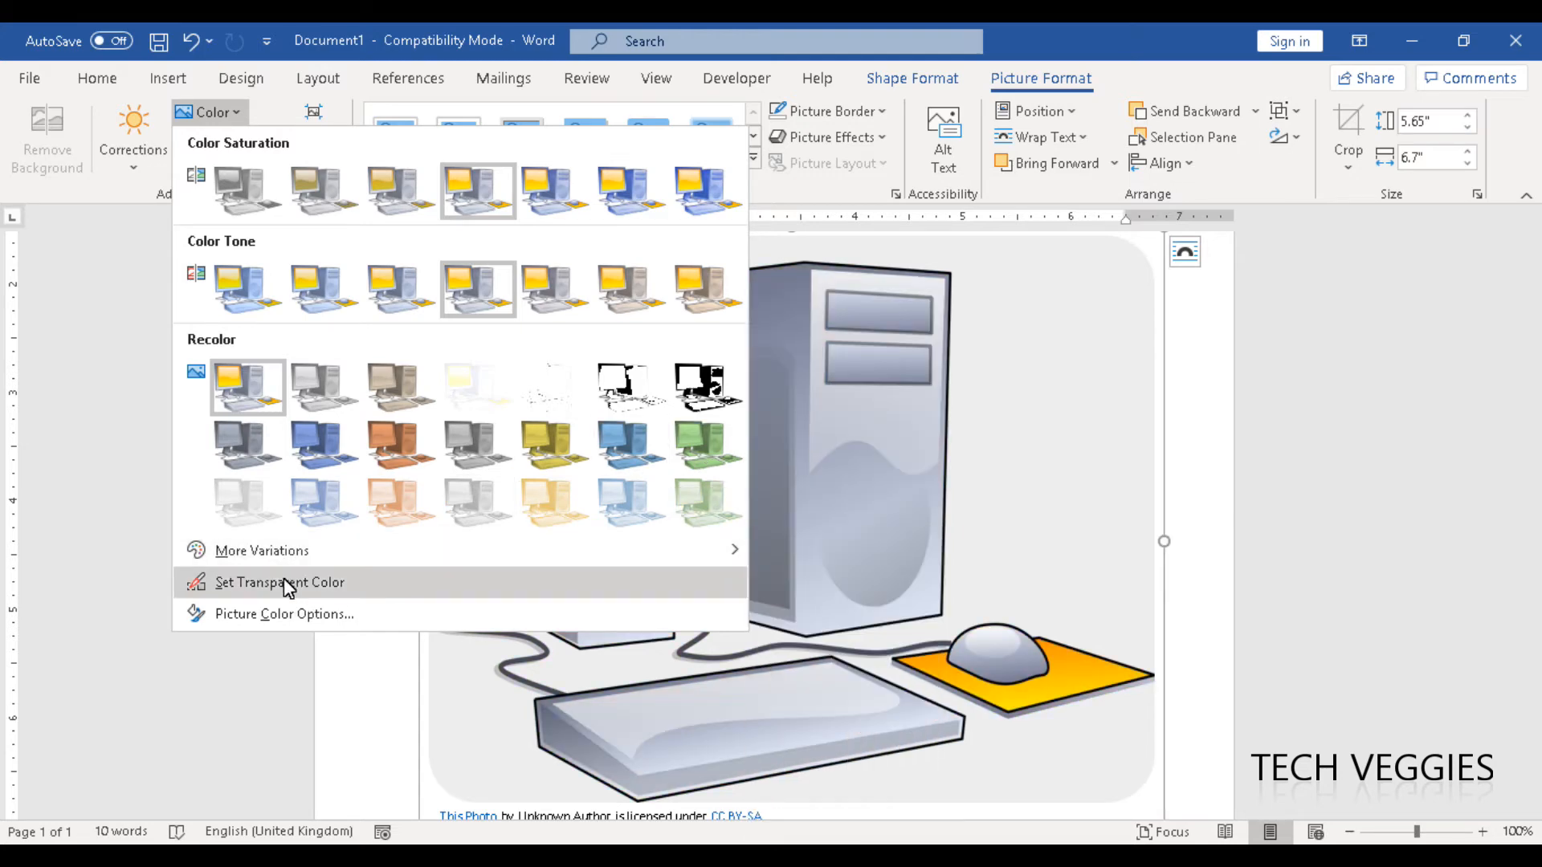
pyautogui.click(133, 310)
pyautogui.click(267, 143)
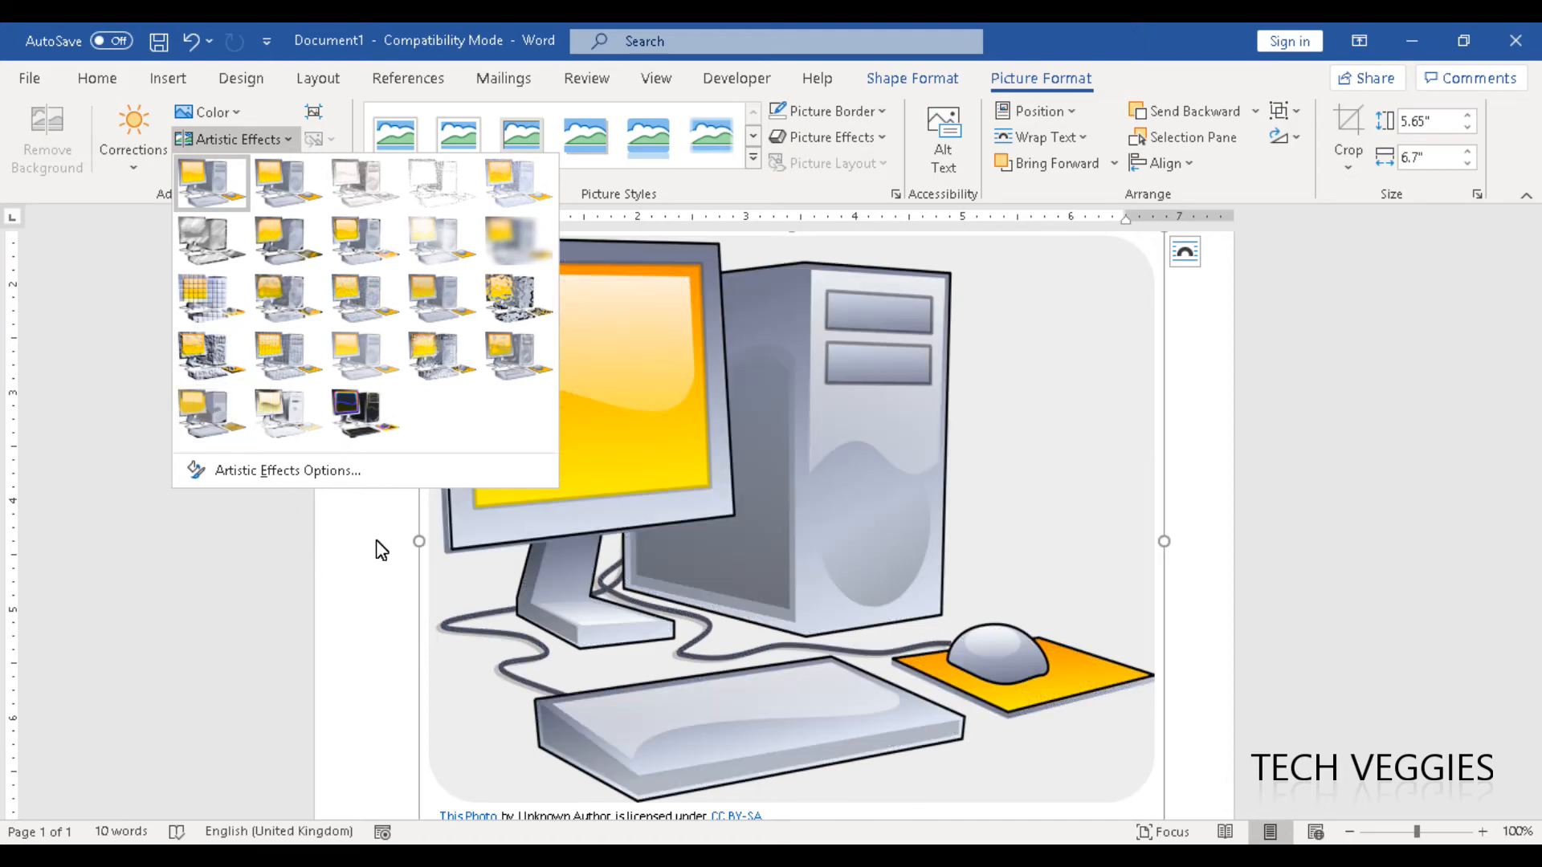
pyautogui.click(378, 543)
pyautogui.click(289, 167)
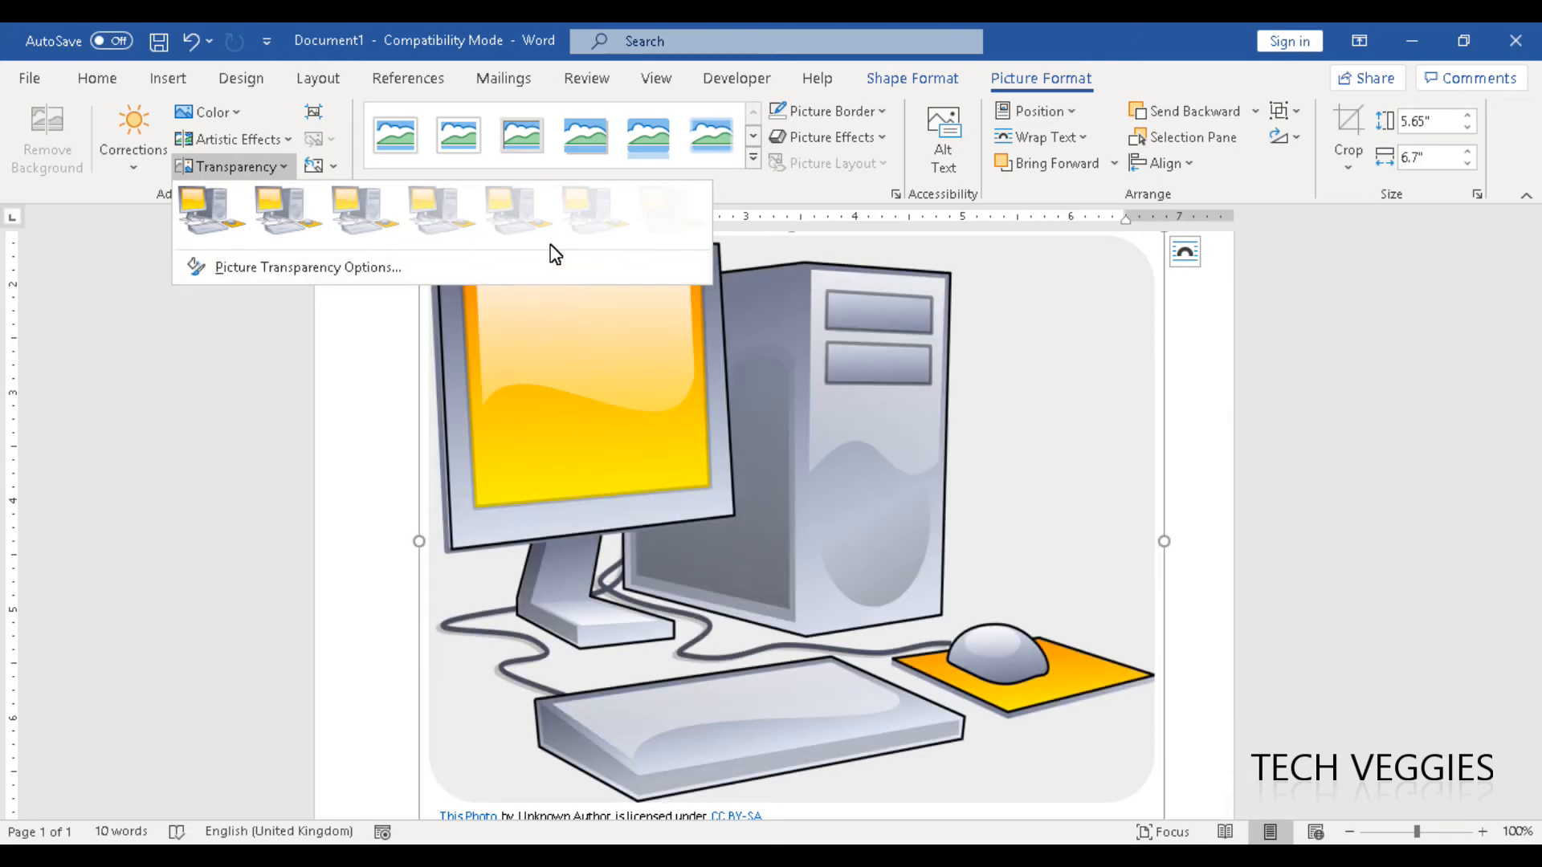
pyautogui.click(1204, 388)
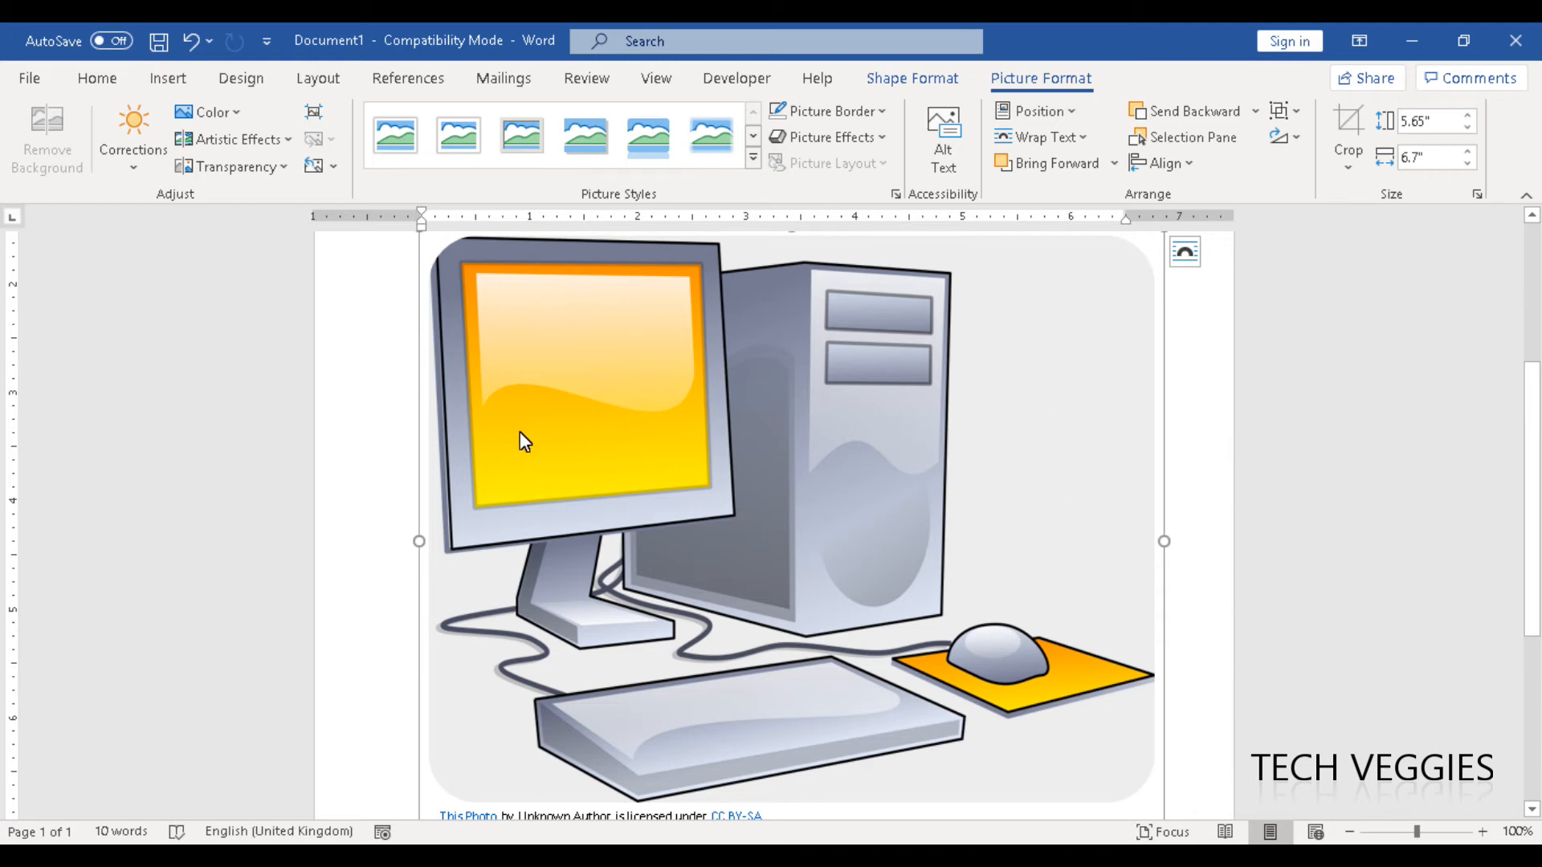
pyautogui.tripleClick(404, 464)
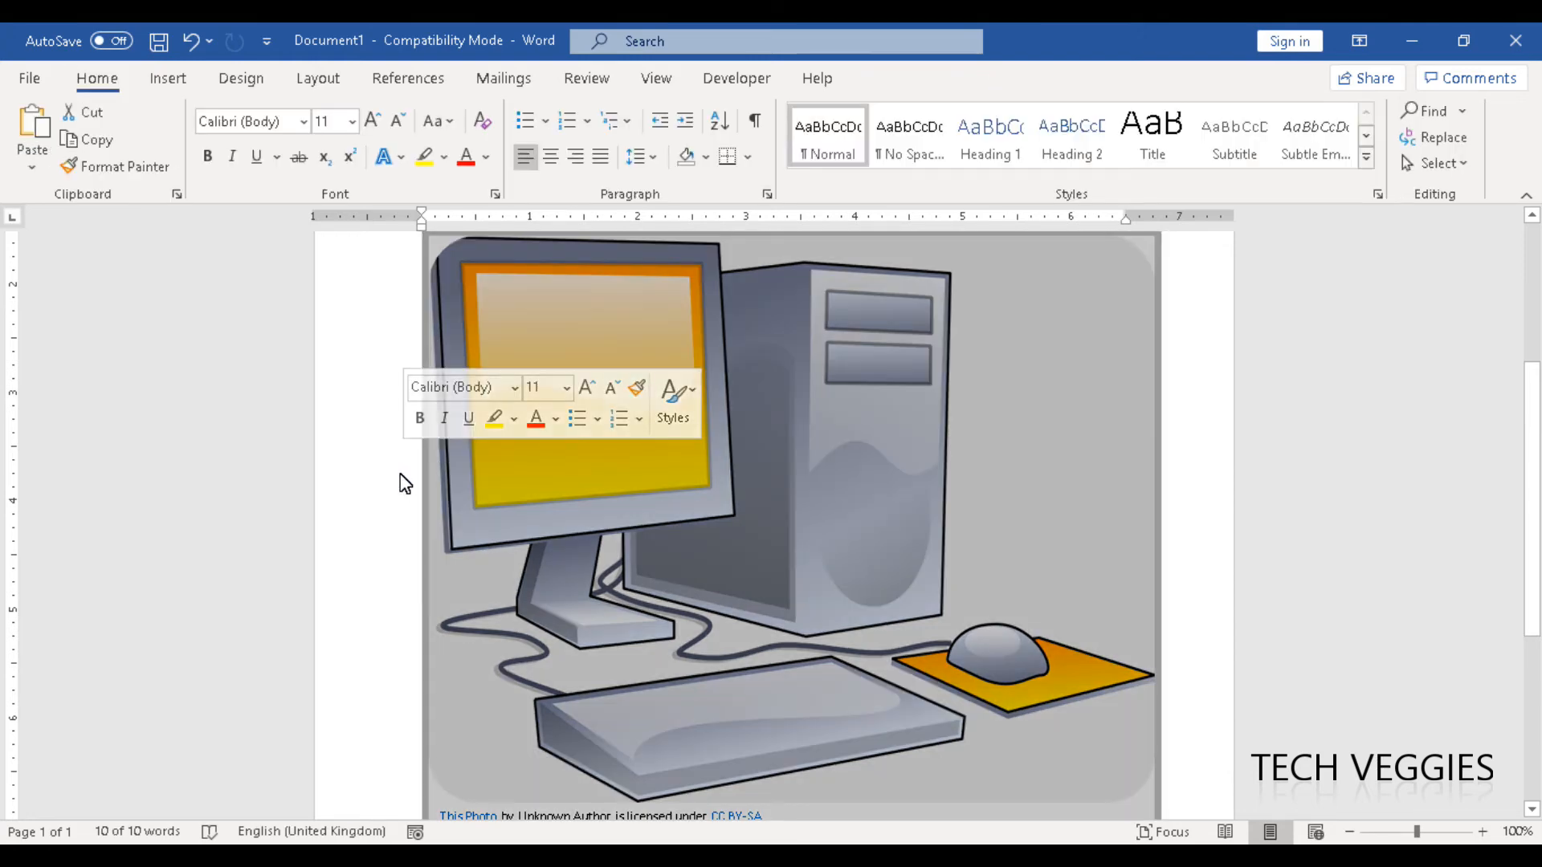
pyautogui.click(418, 486)
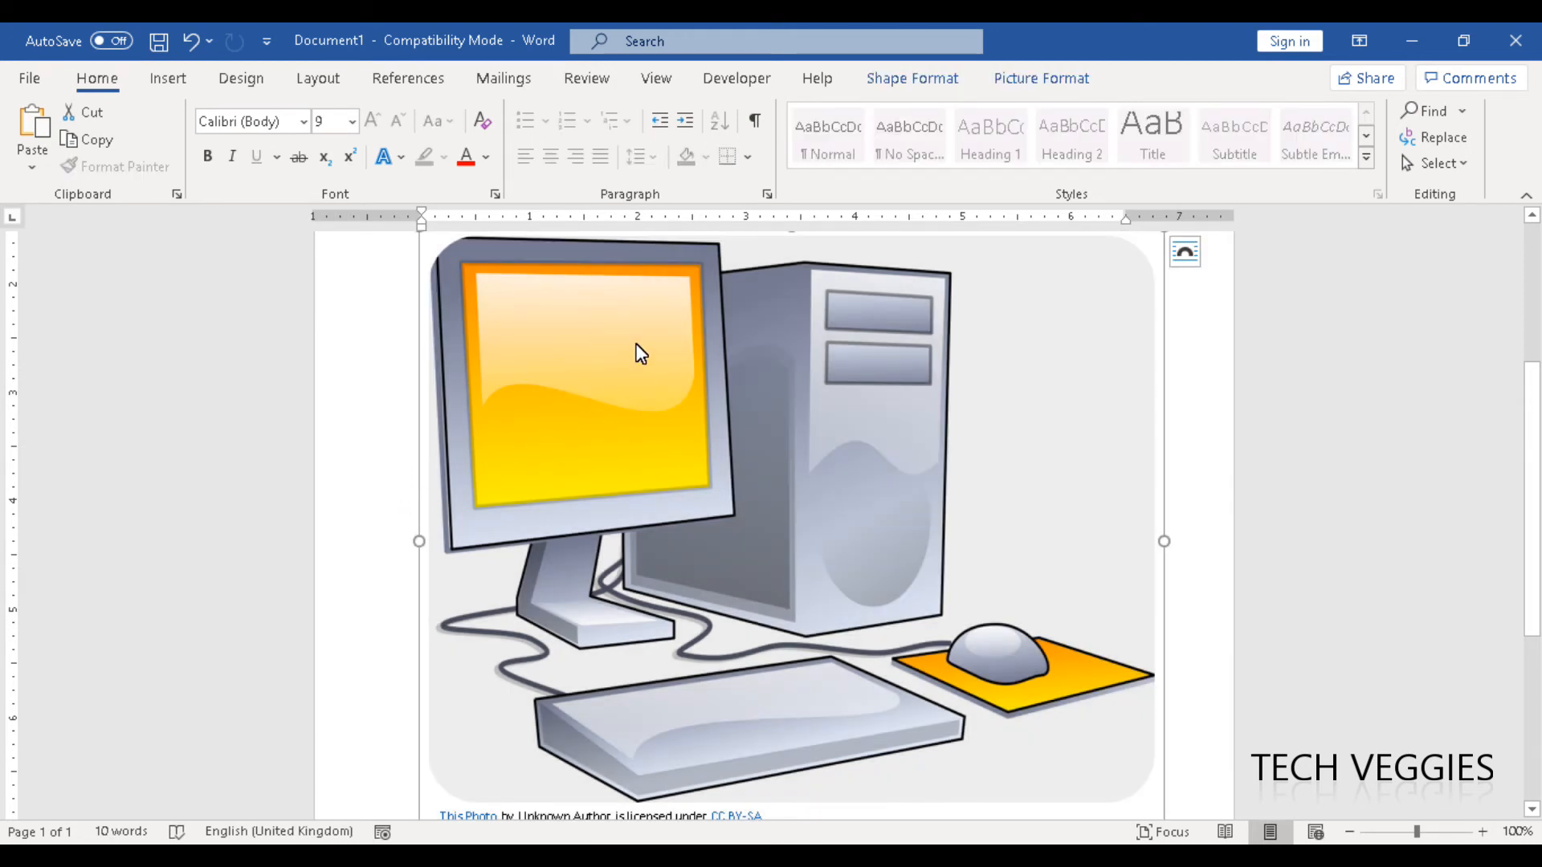
pyautogui.click(402, 369)
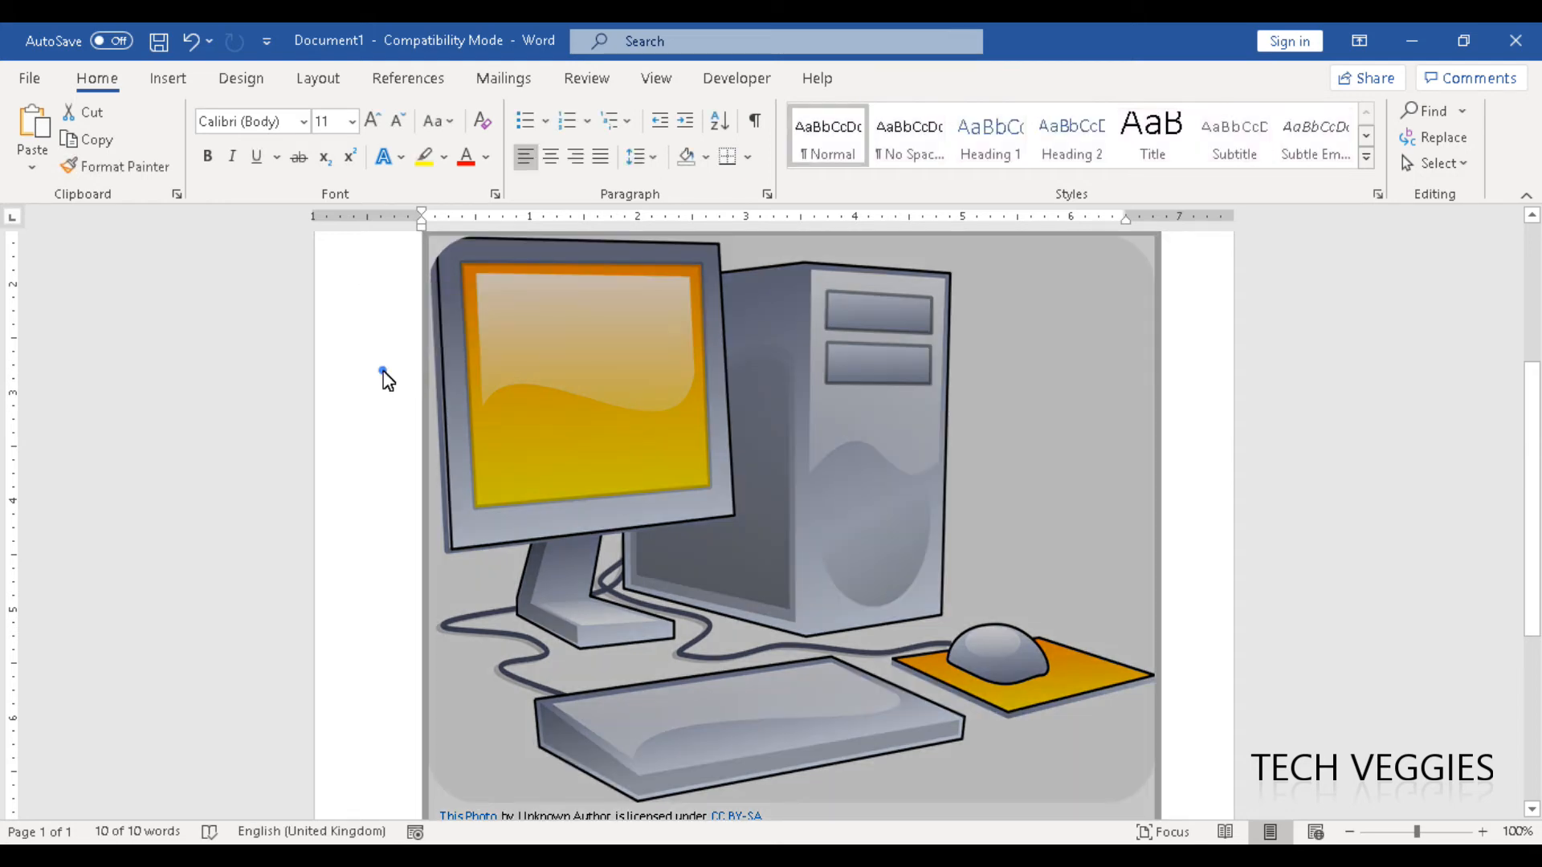
# Place the insertion point at the start of the document and search online pictures for "car".
pyautogui.click(1198, 524)
pyautogui.hotkey('ctrl', 'Home')
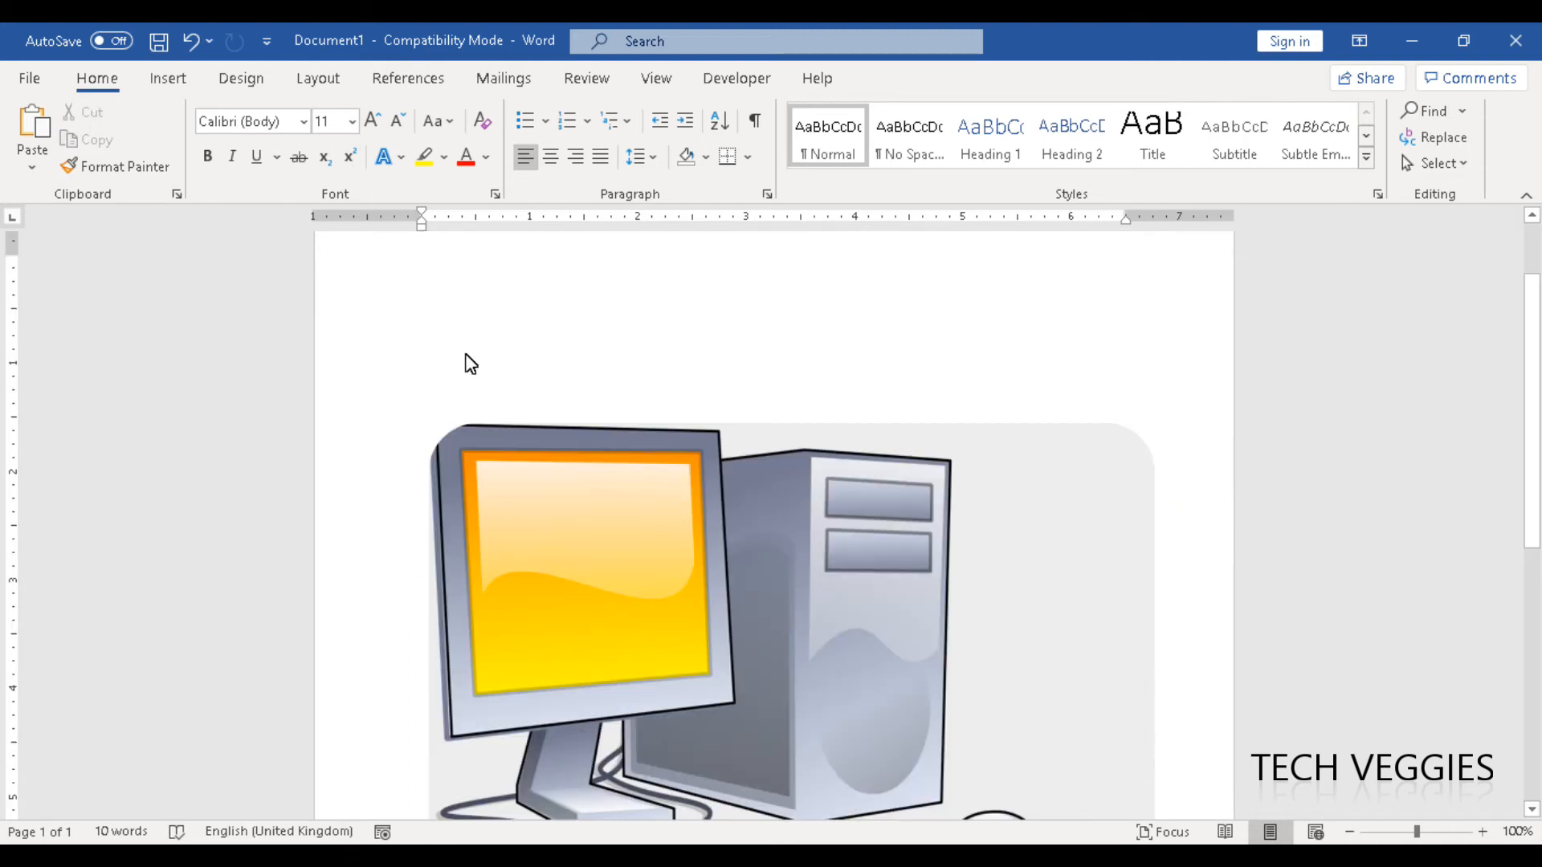
pyautogui.click(166, 80)
pyautogui.click(258, 138)
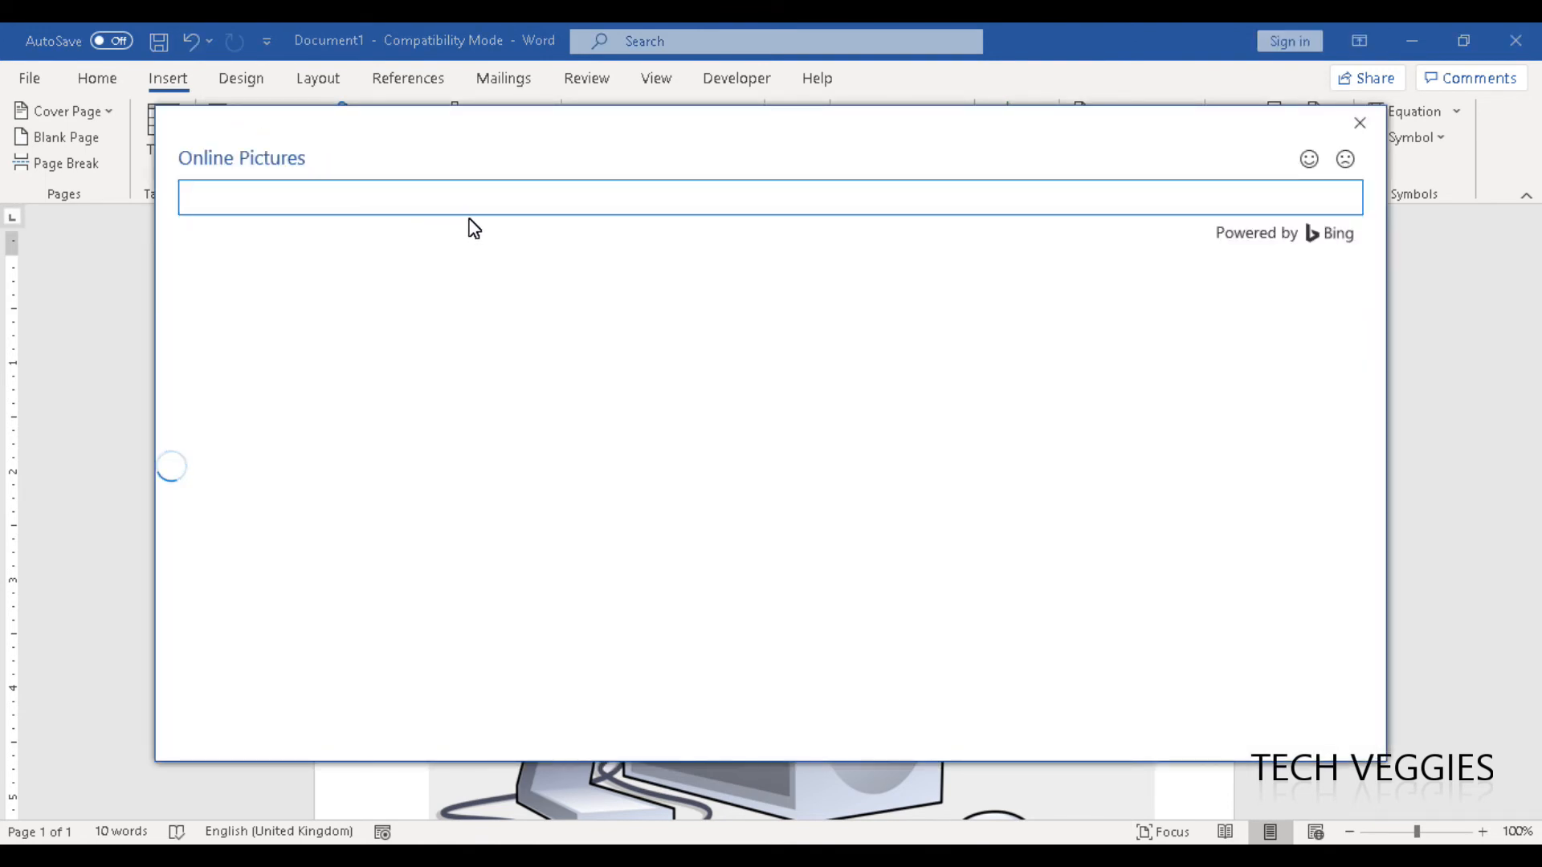
pyautogui.write('car')
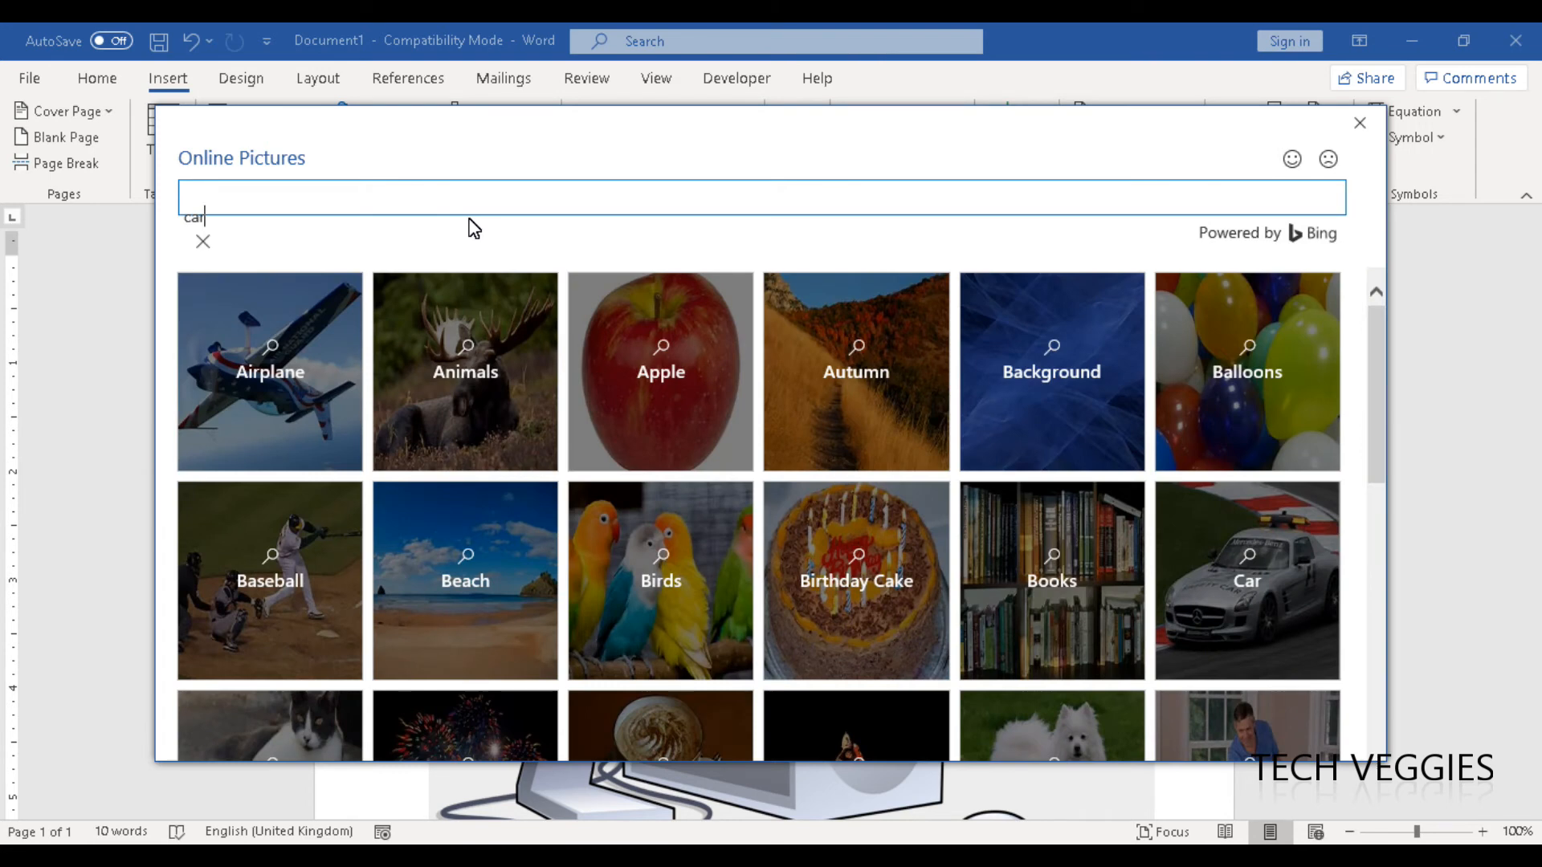
pyautogui.press('Return')
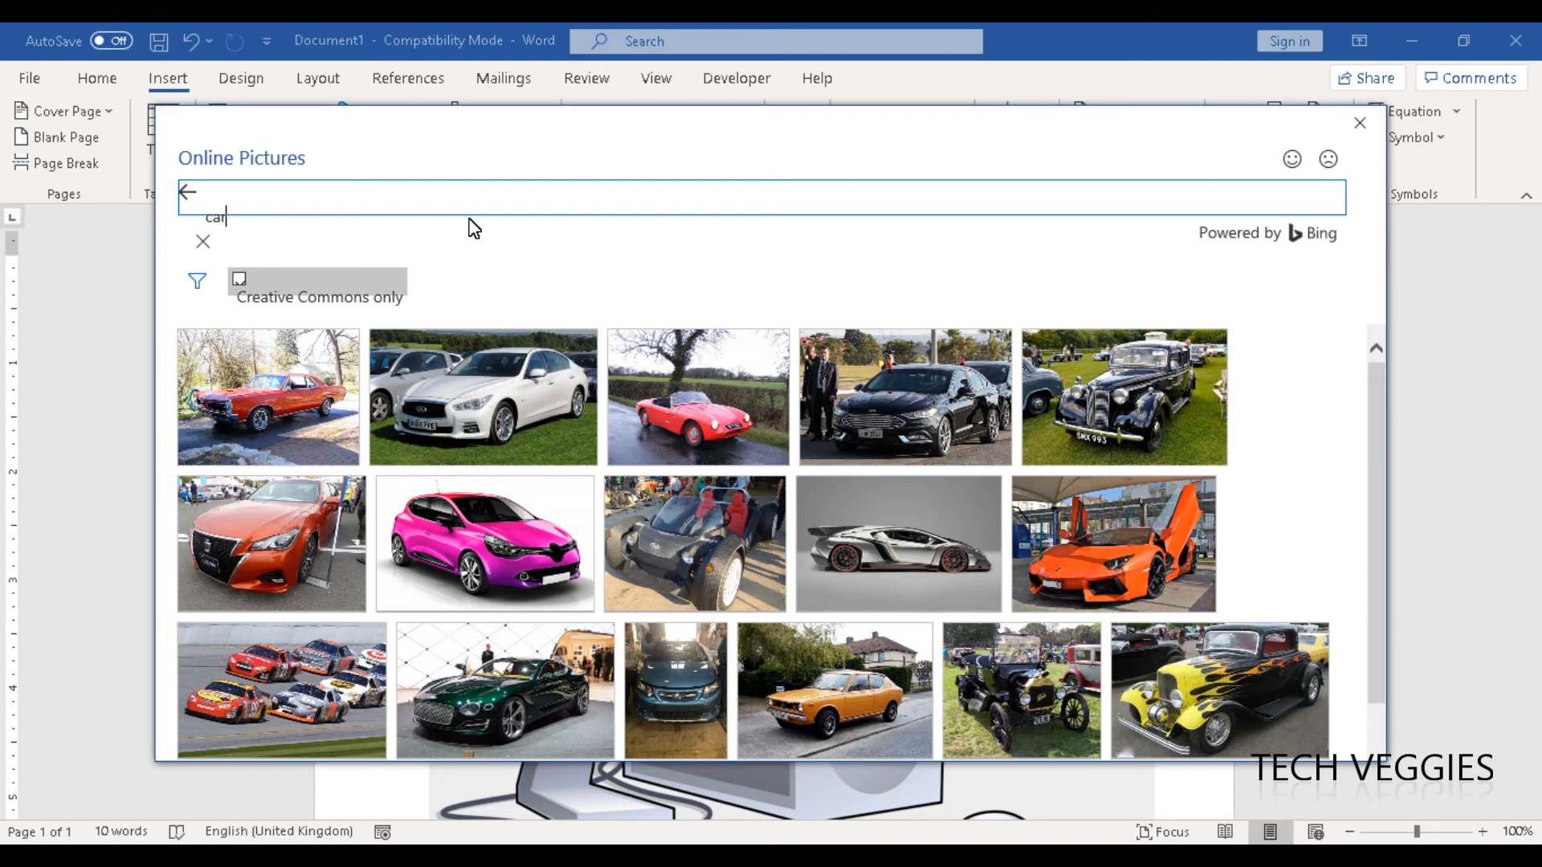
# Browse the car results and insert the picture of the pink hatchback on a white background.
pyautogui.moveTo(1382, 509); pyautogui.dragTo(1388, 663)
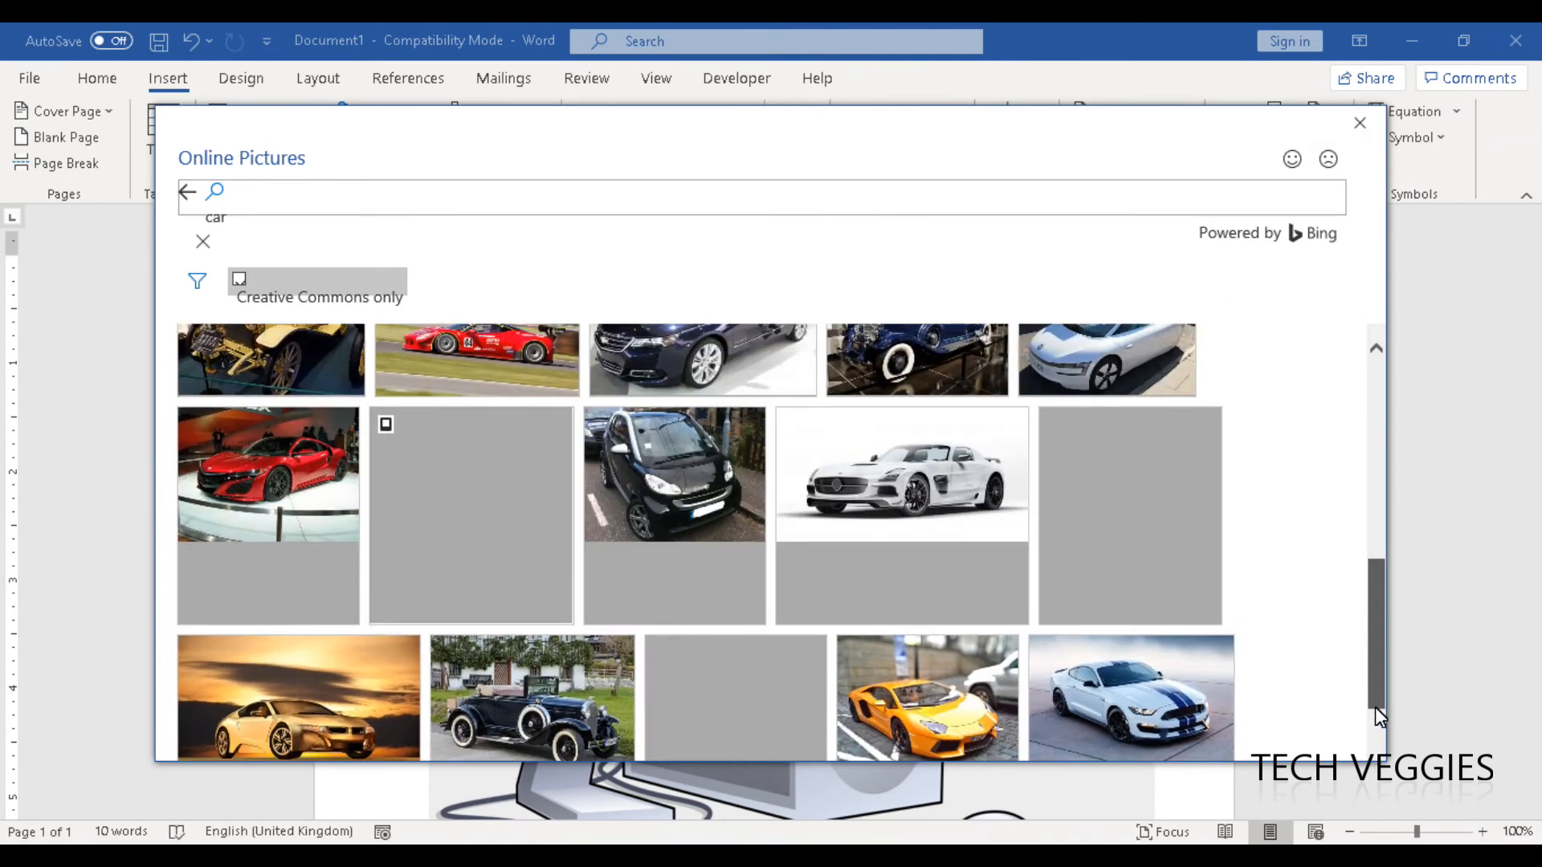
pyautogui.moveTo(1374, 706); pyautogui.dragTo(1363, 530)
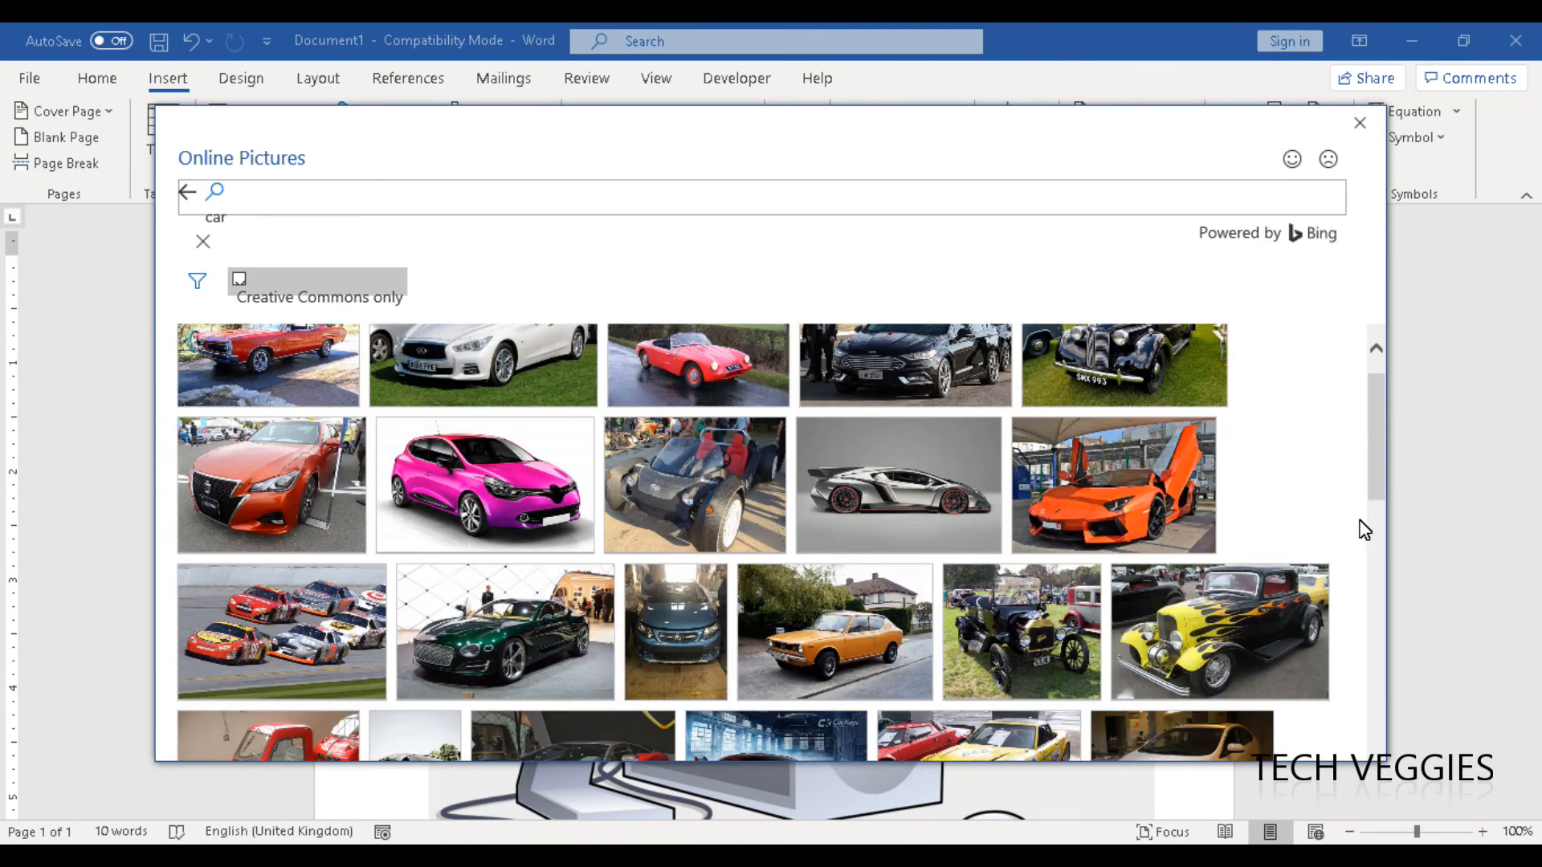
pyautogui.moveTo(1376, 462)
pyautogui.mouseDown()
pyautogui.moveTo(1371, 628)
pyautogui.moveTo(1366, 446)
pyautogui.mouseUp()
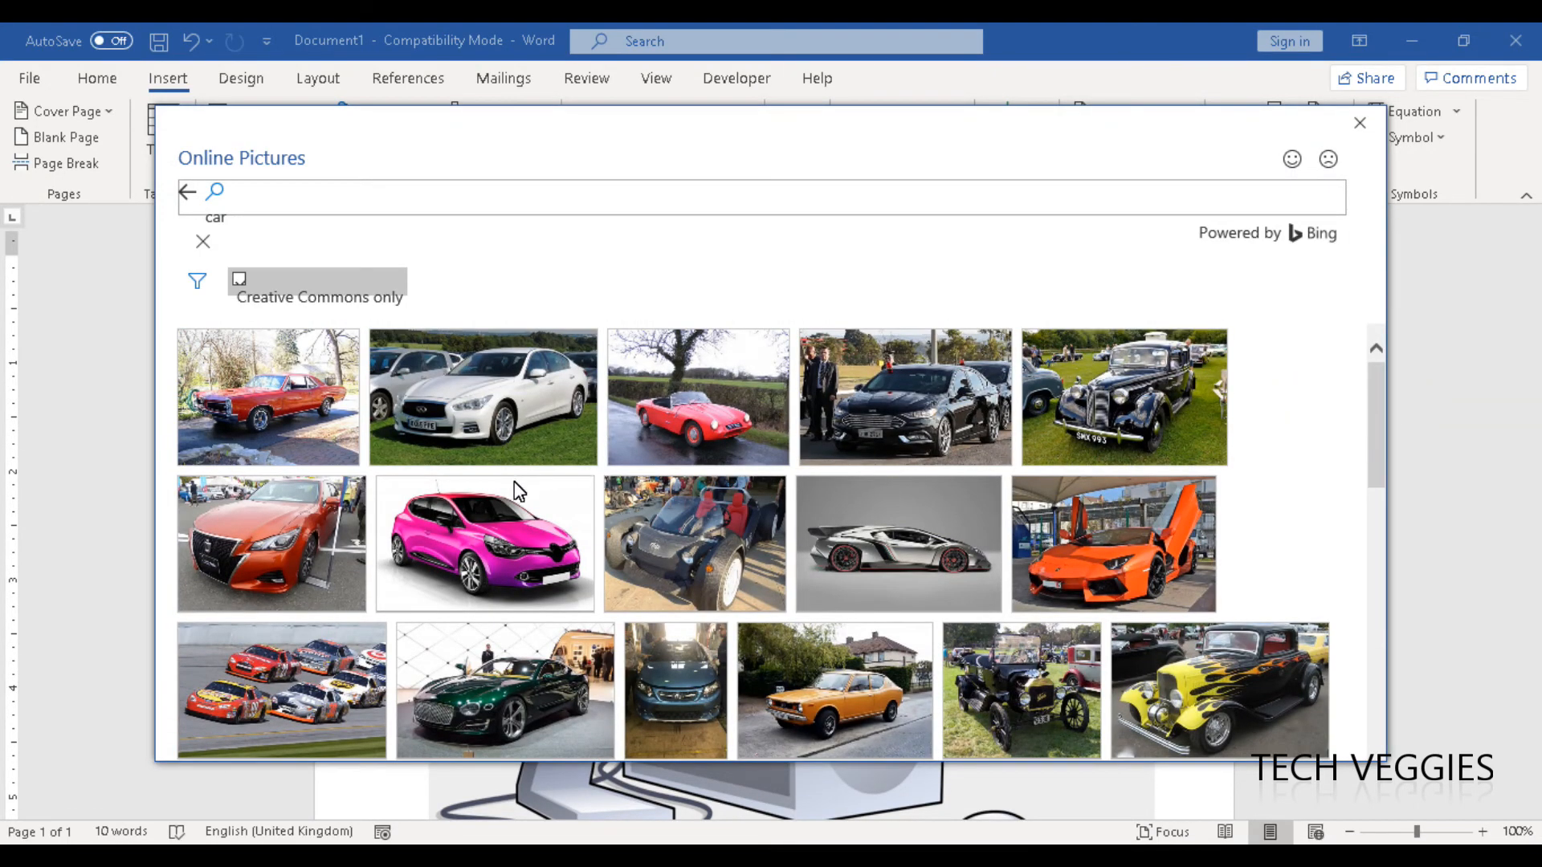
pyautogui.click(512, 533)
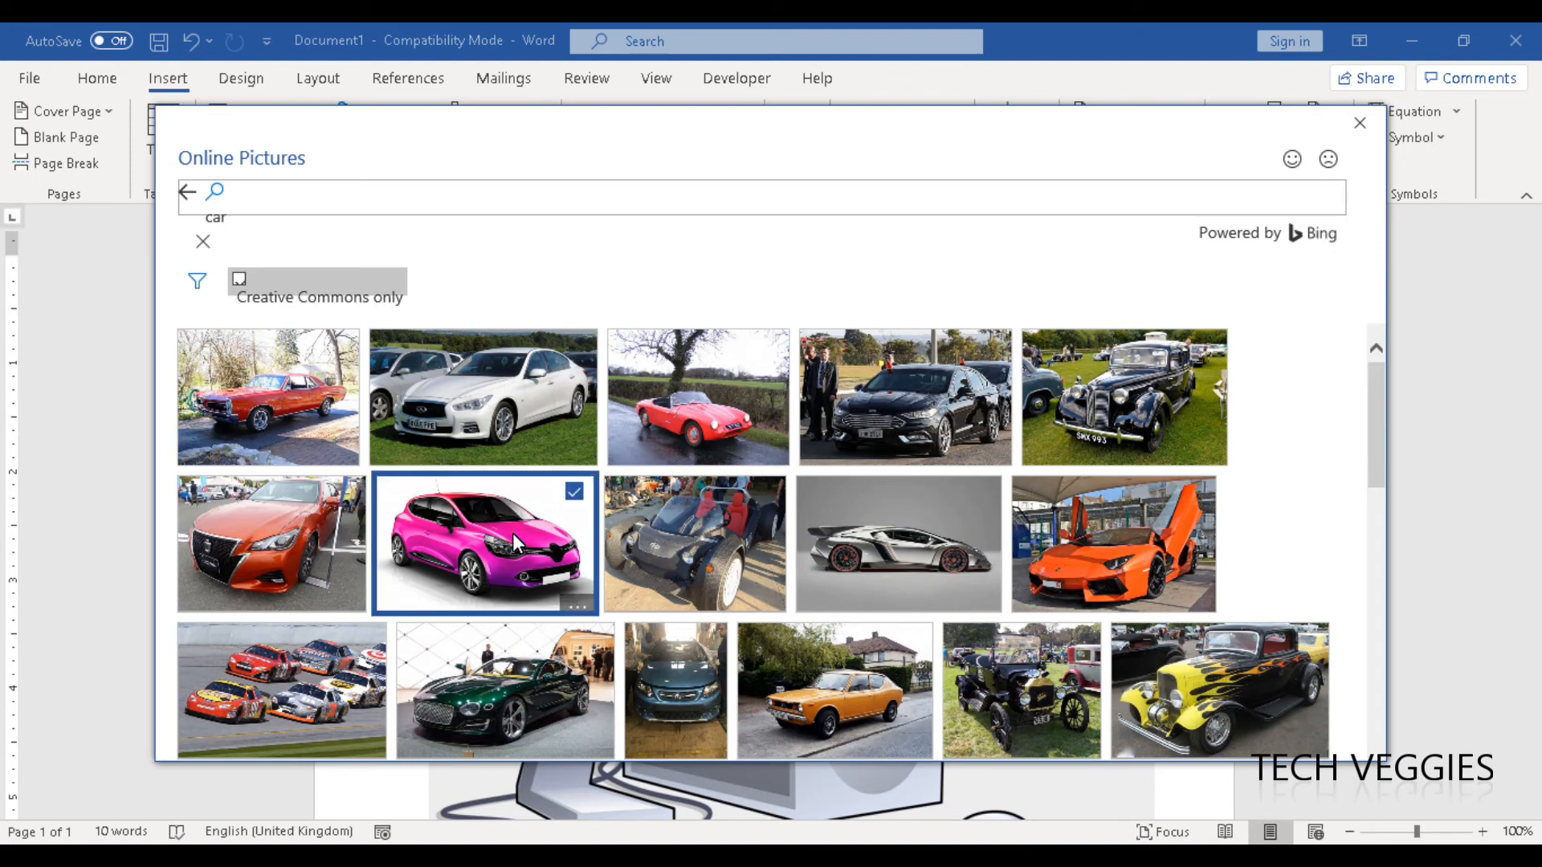
pyautogui.doubleClick(512, 533)
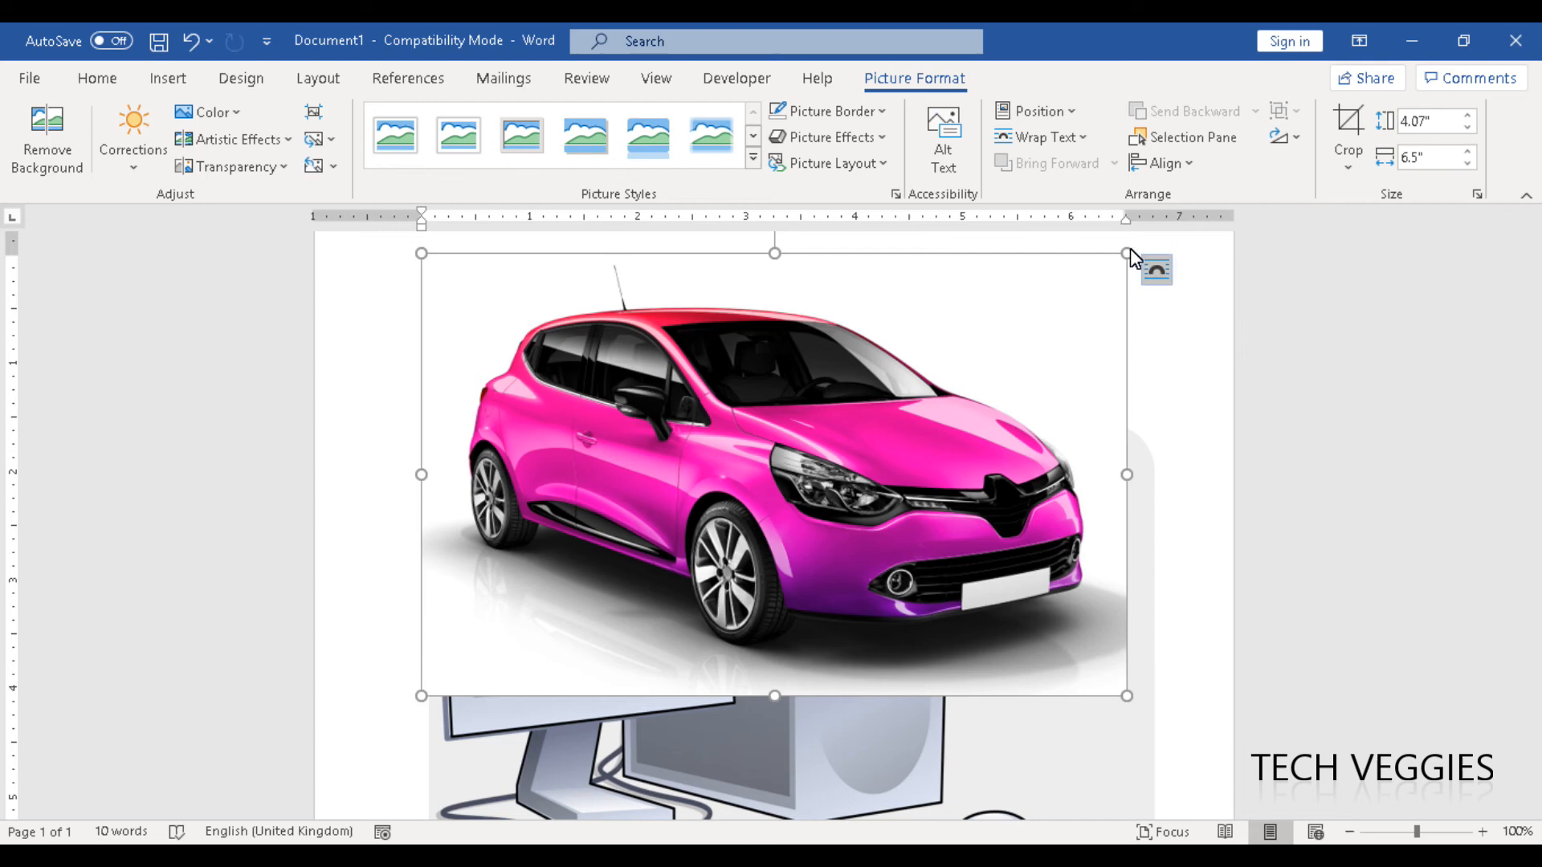
# Shrink the car picture to about 2.25" high by 3.59" wide and set its text wrapping to Tight.
pyautogui.moveTo(1125, 258); pyautogui.dragTo(566, 455)
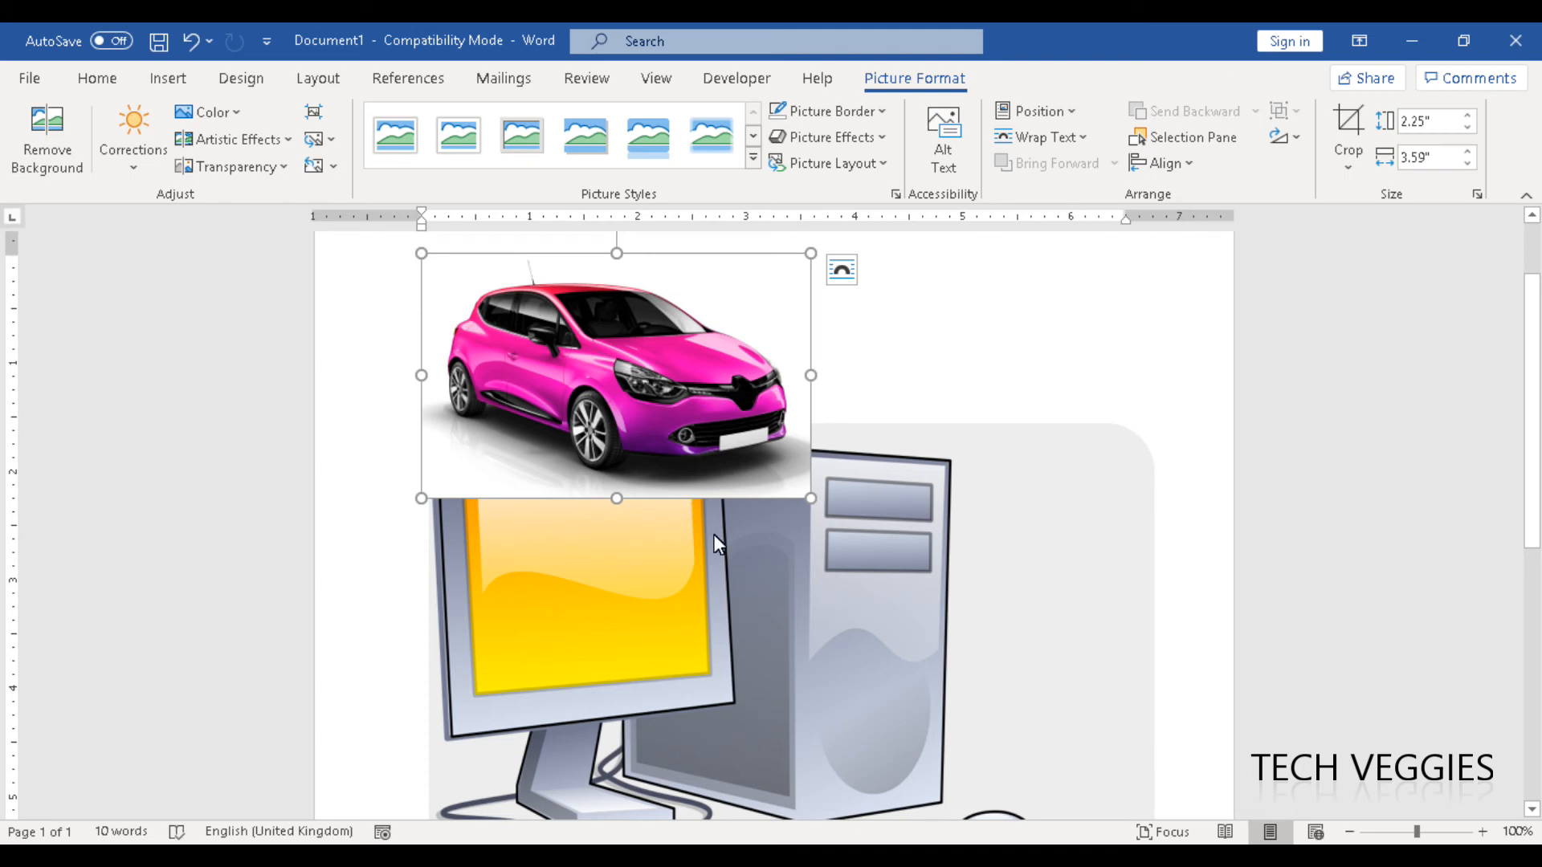
pyautogui.rightClick(678, 464)
pyautogui.moveTo(795, 728)
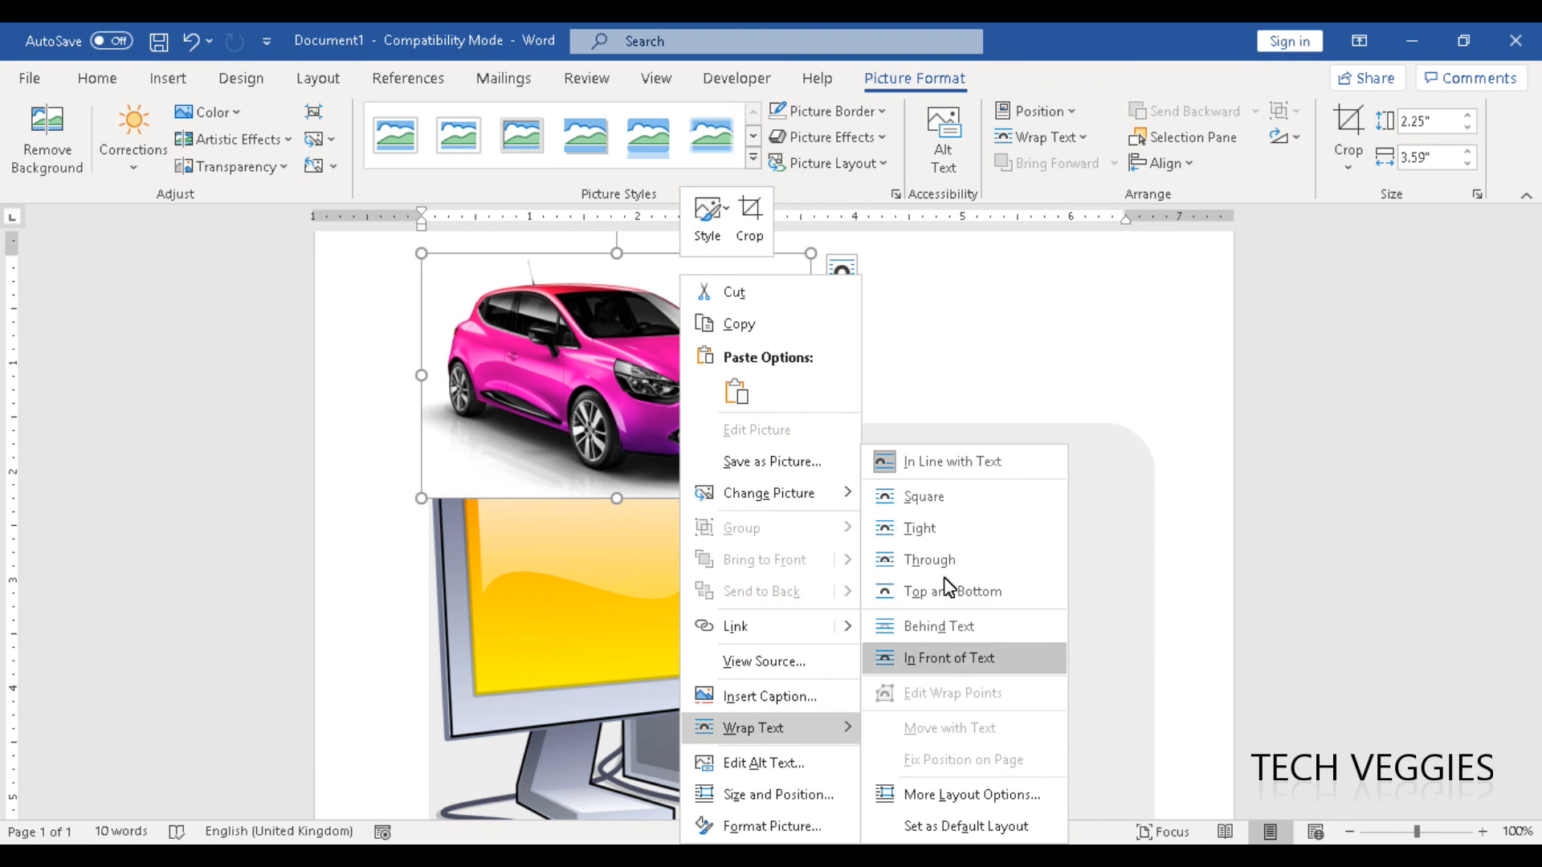
pyautogui.click(925, 535)
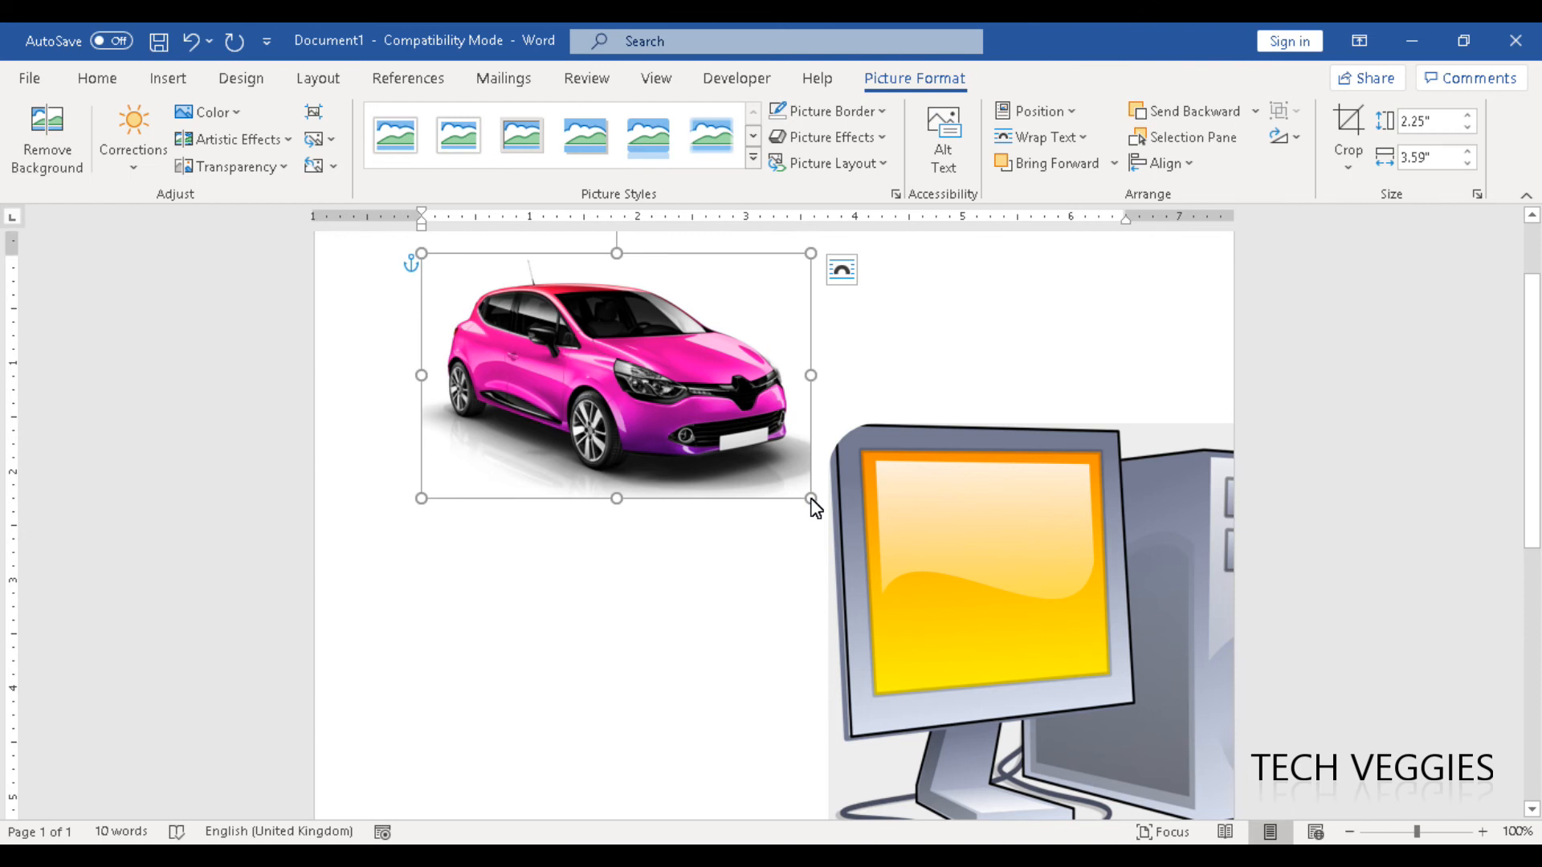
# Shrink the car picture to about 1.18" high by 1.88" wide and move the displaced computer picture back beneath it.
pyautogui.moveTo(813, 500); pyautogui.dragTo(615, 394)
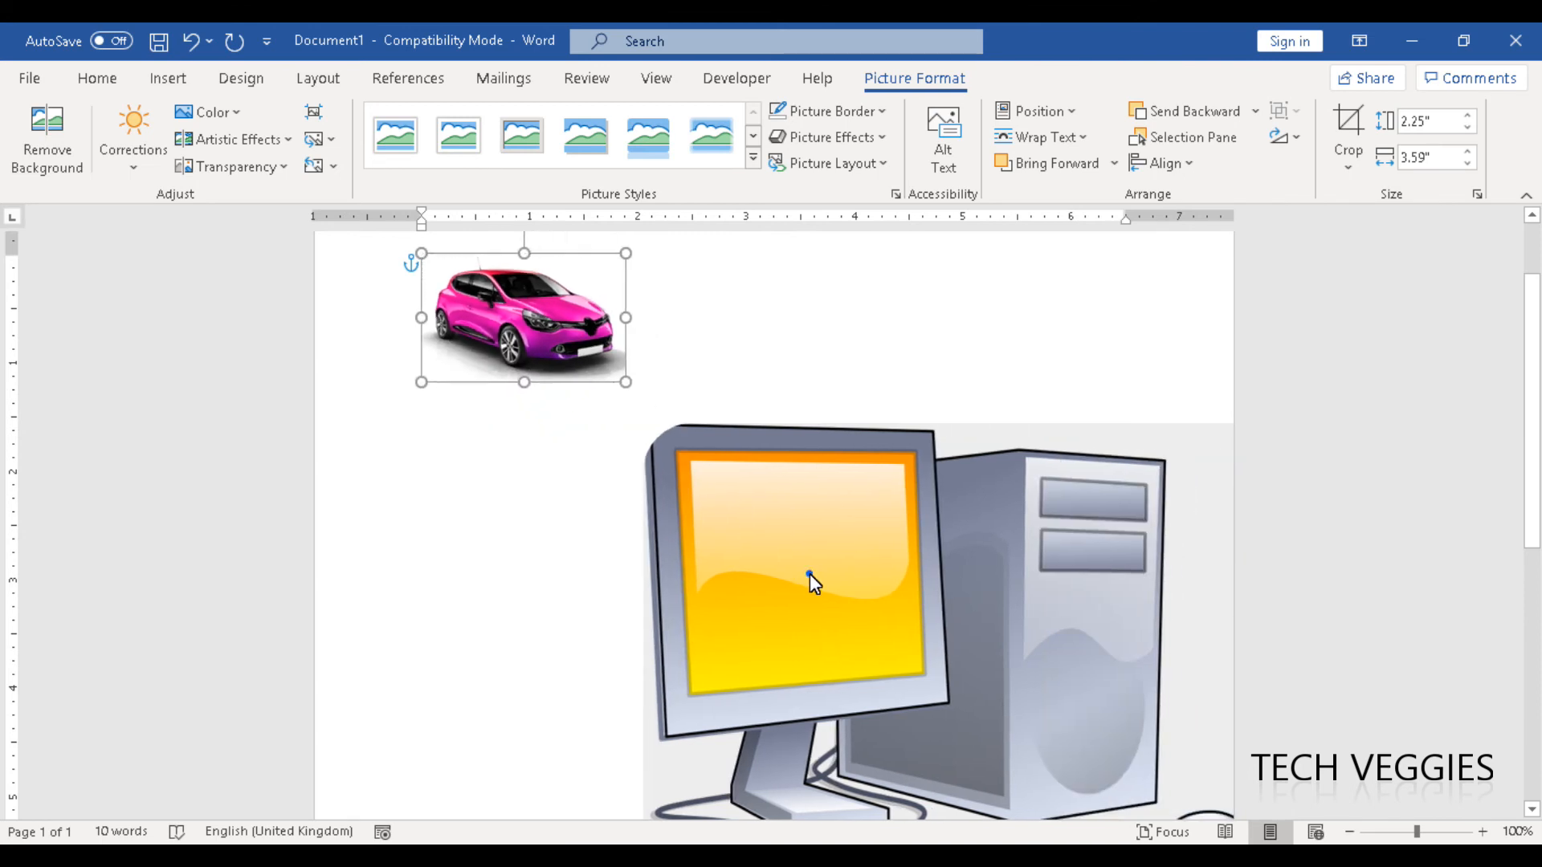
pyautogui.click(809, 573)
pyautogui.moveTo(810, 573); pyautogui.dragTo(613, 575)
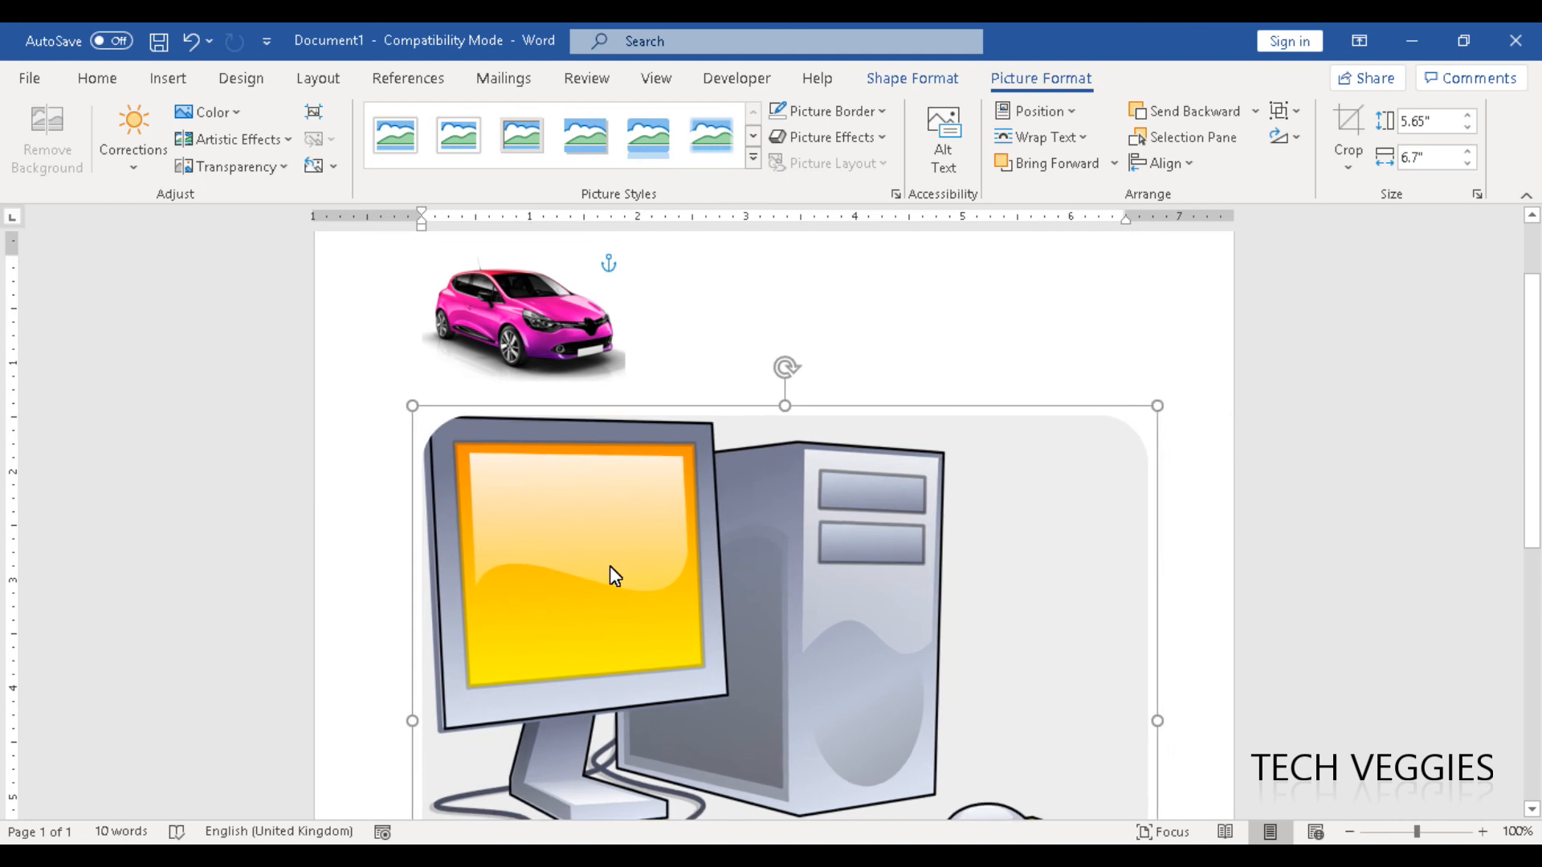
# Bring the car picture to the front and move it down onto the monitor of the computer picture.
pyautogui.scroll(-2, 564, 313)
pyautogui.moveTo(1531, 523); pyautogui.dragTo(1522, 422)
pyautogui.click(553, 353)
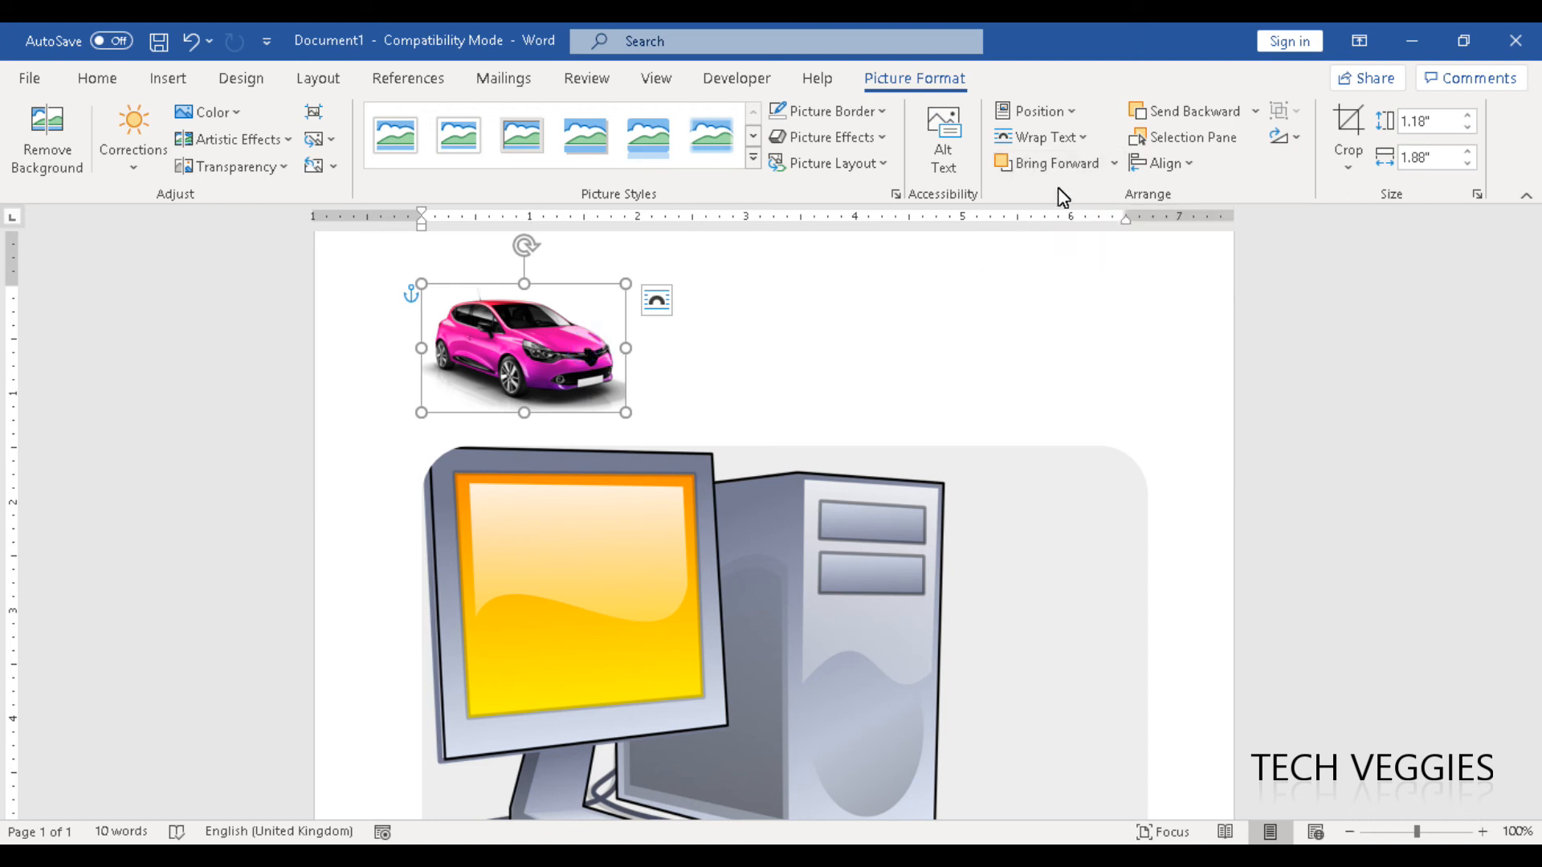
pyautogui.click(1116, 165)
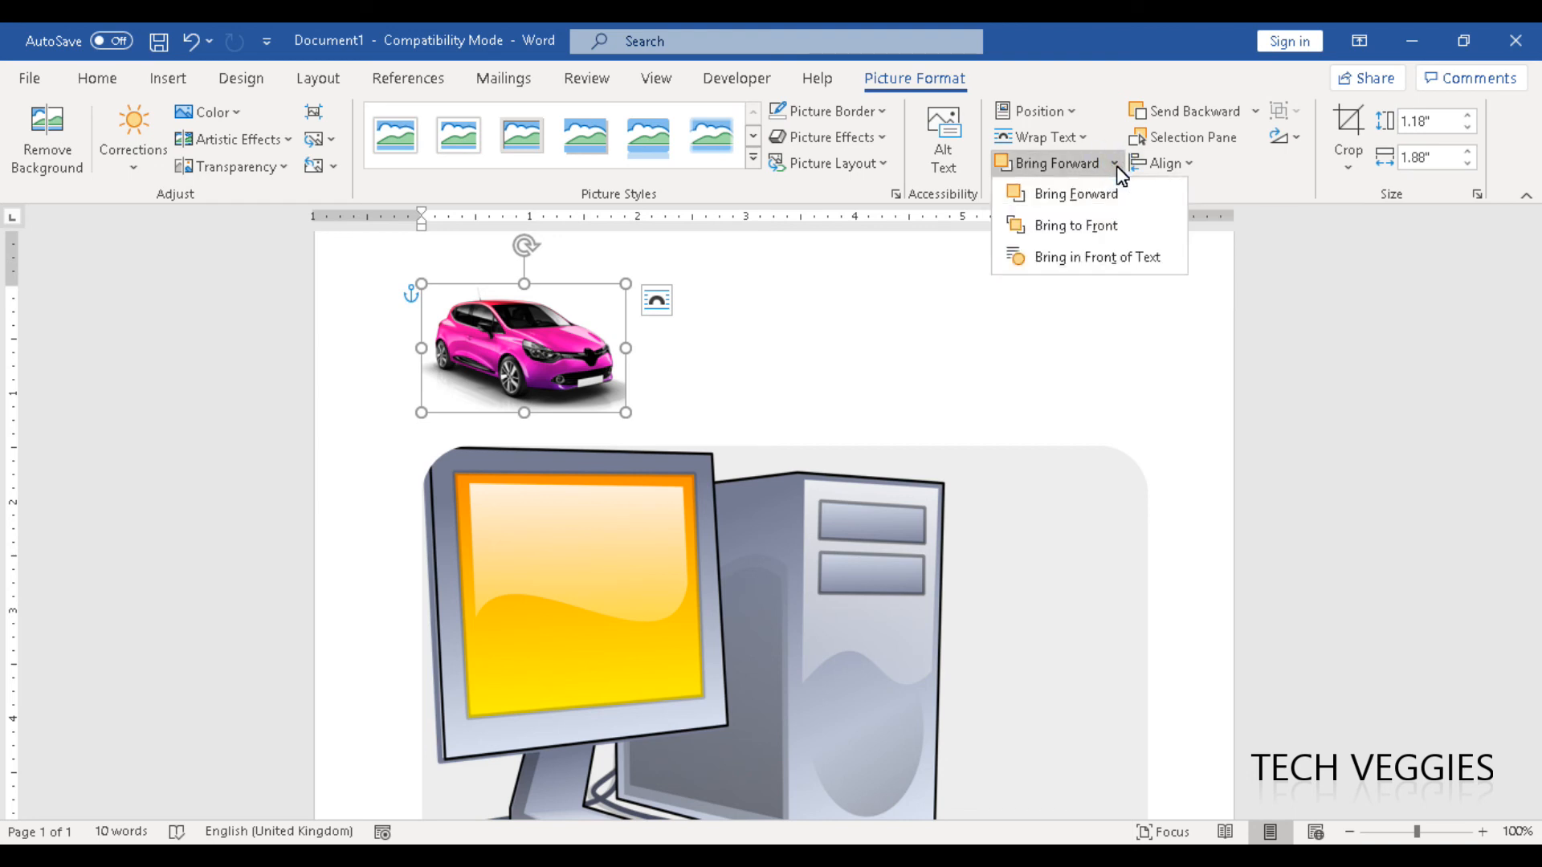
pyautogui.click(1080, 226)
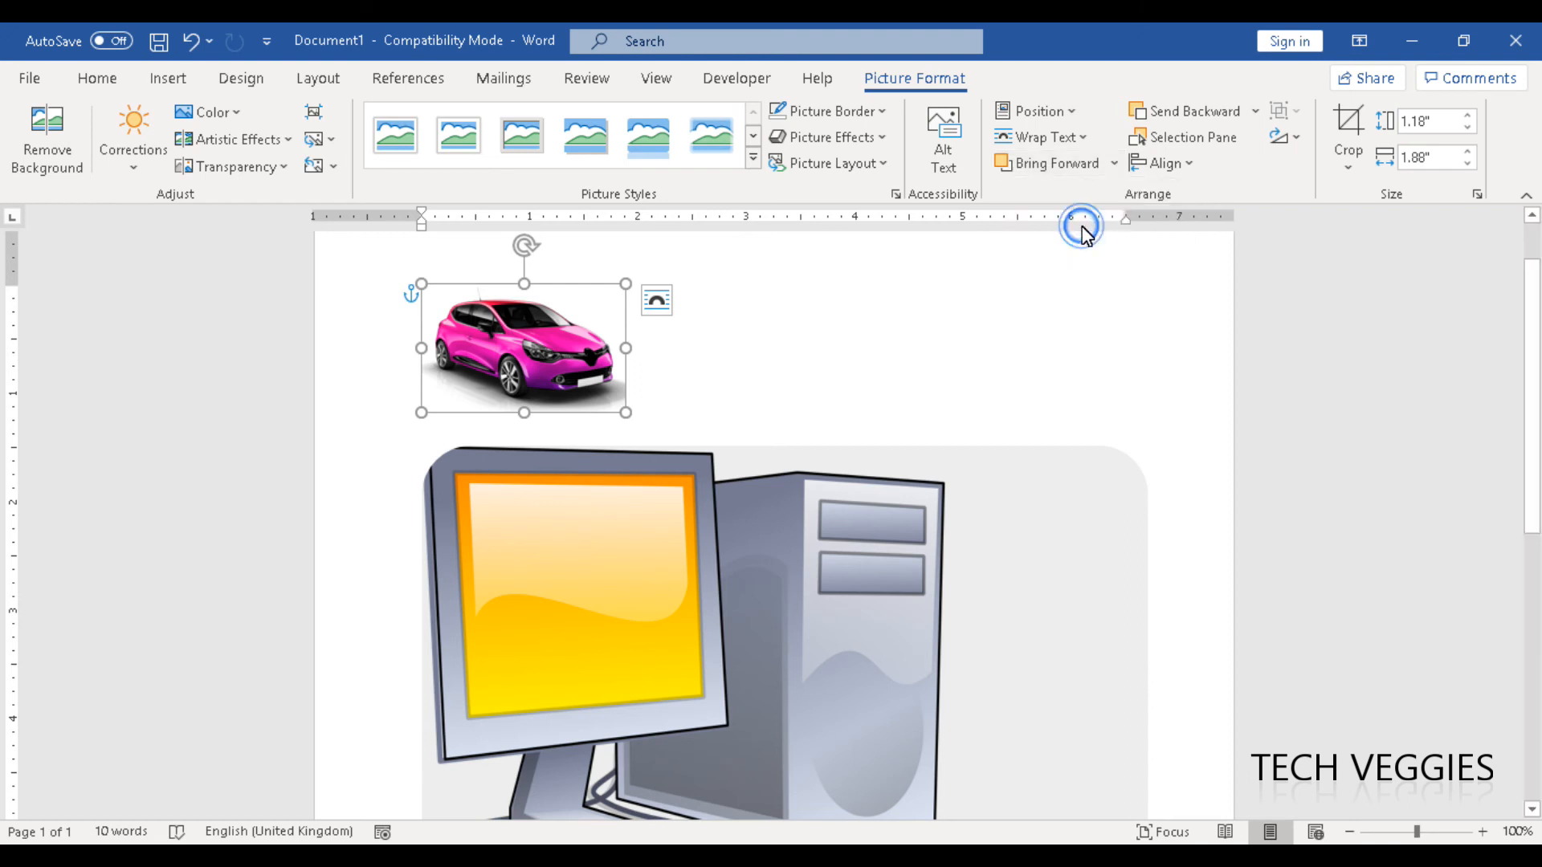
pyautogui.moveTo(588, 377); pyautogui.dragTo(479, 581)
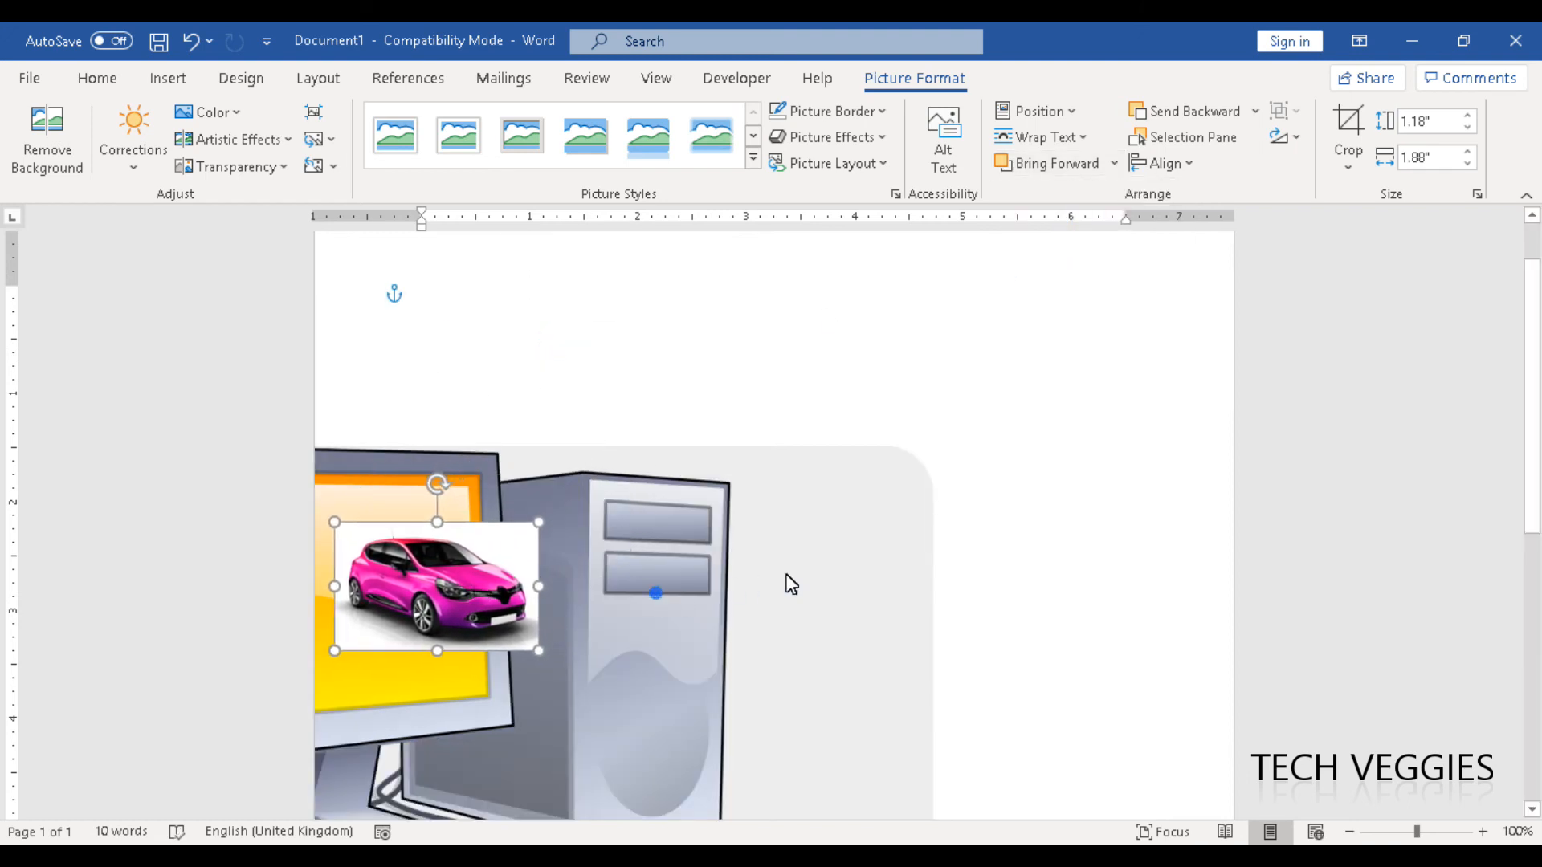
# Move the computer picture back within the page, then fit the car onto the monitor's screen, widened to about 1.95".
pyautogui.click(835, 570)
pyautogui.scroll(-3, 899, 554)
pyautogui.moveTo(419, 457); pyautogui.dragTo(617, 446)
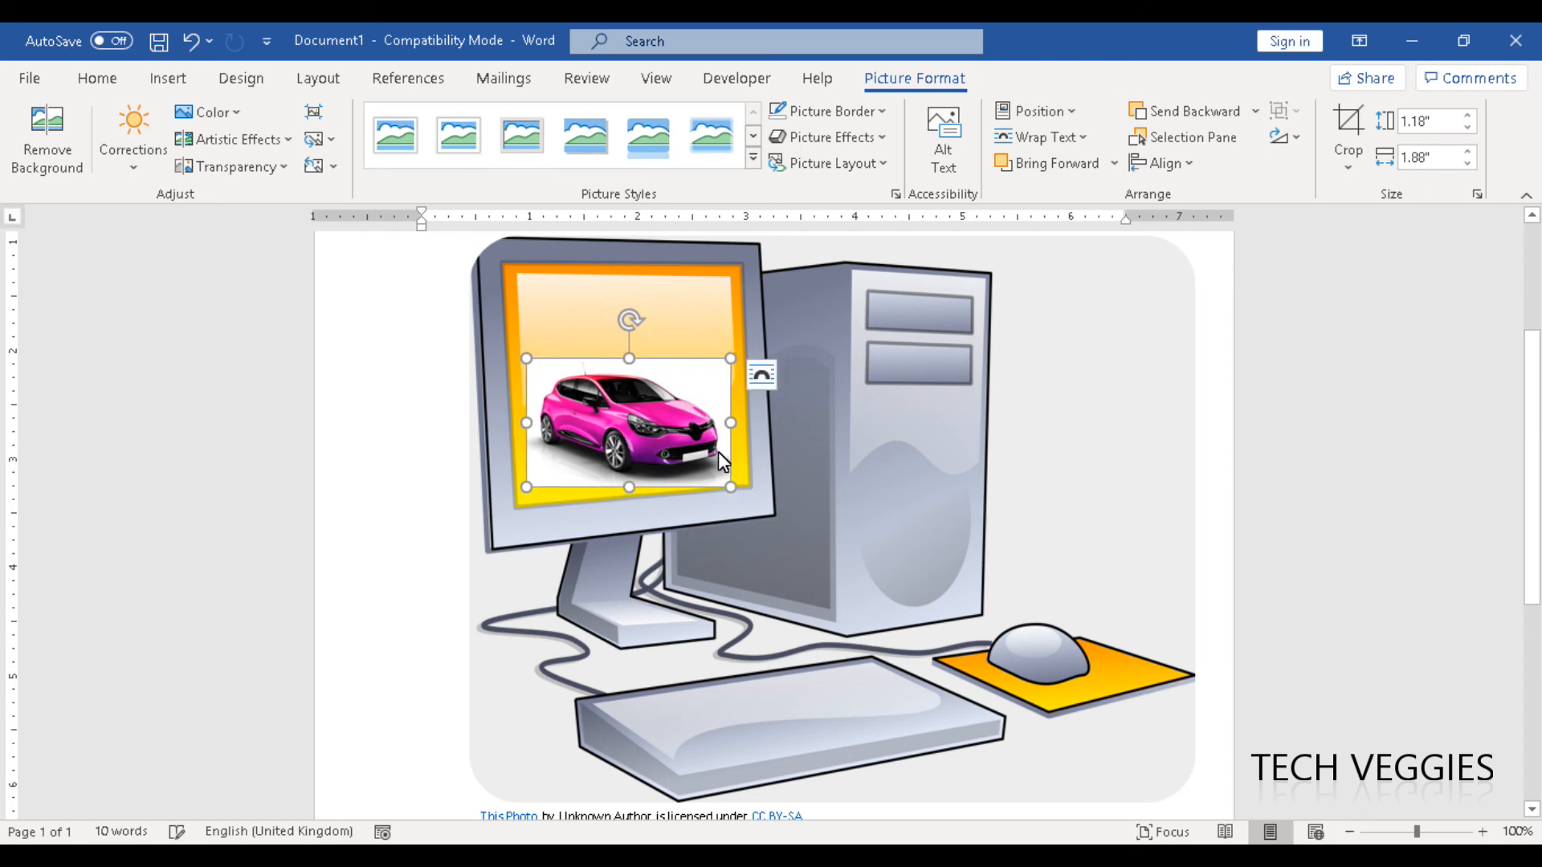
pyautogui.moveTo(718, 454); pyautogui.dragTo(726, 446)
pyautogui.moveTo(691, 397); pyautogui.dragTo(736, 408)
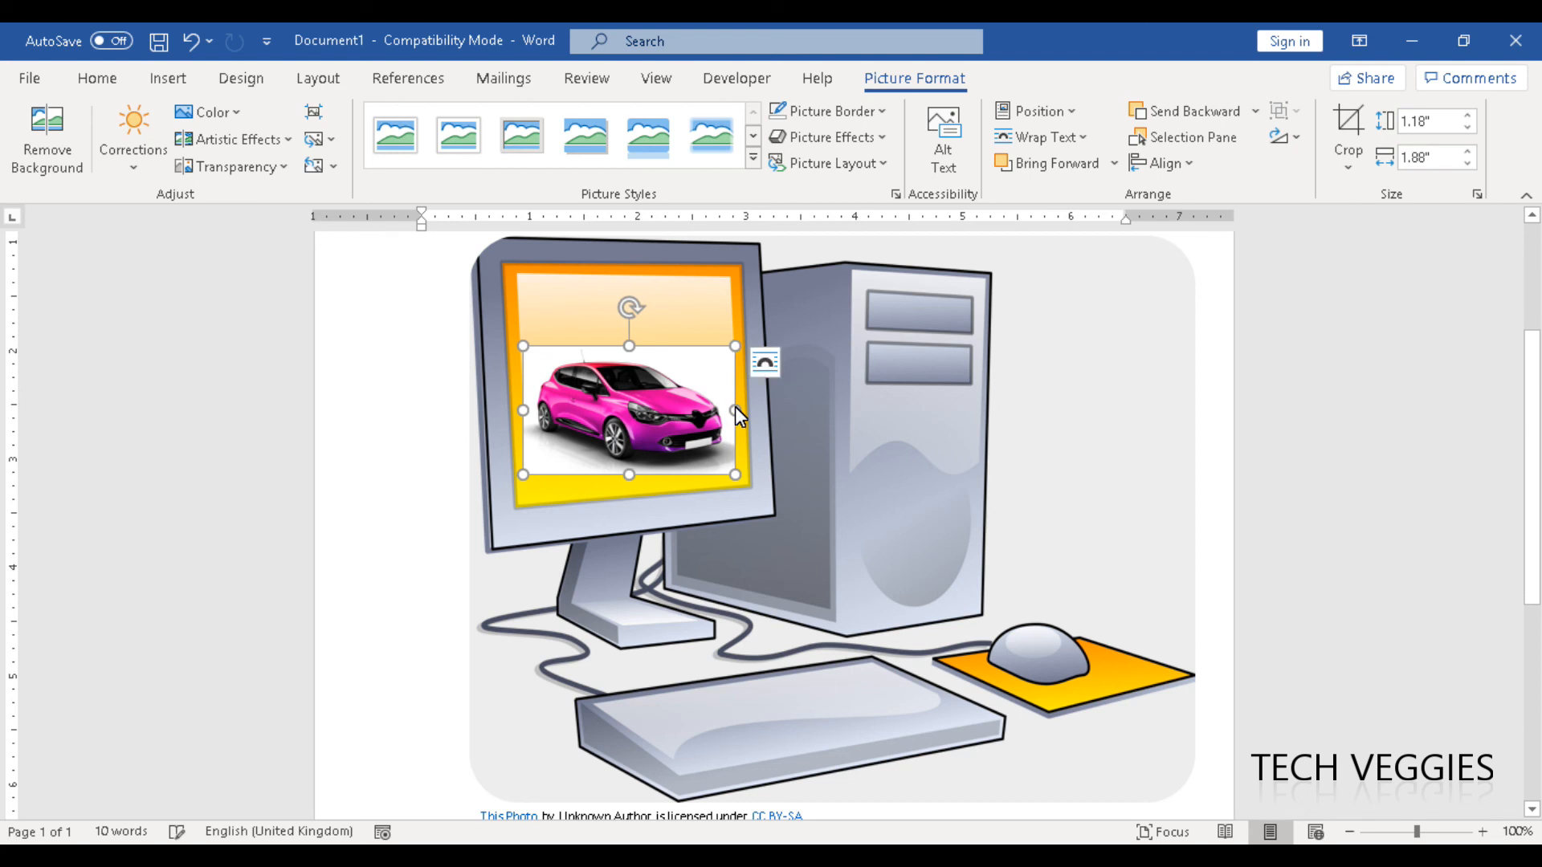
# Apply the soft-edged picture style to the car picture and move it up to the upper part of the monitor's screen.
pyautogui.click(1122, 405)
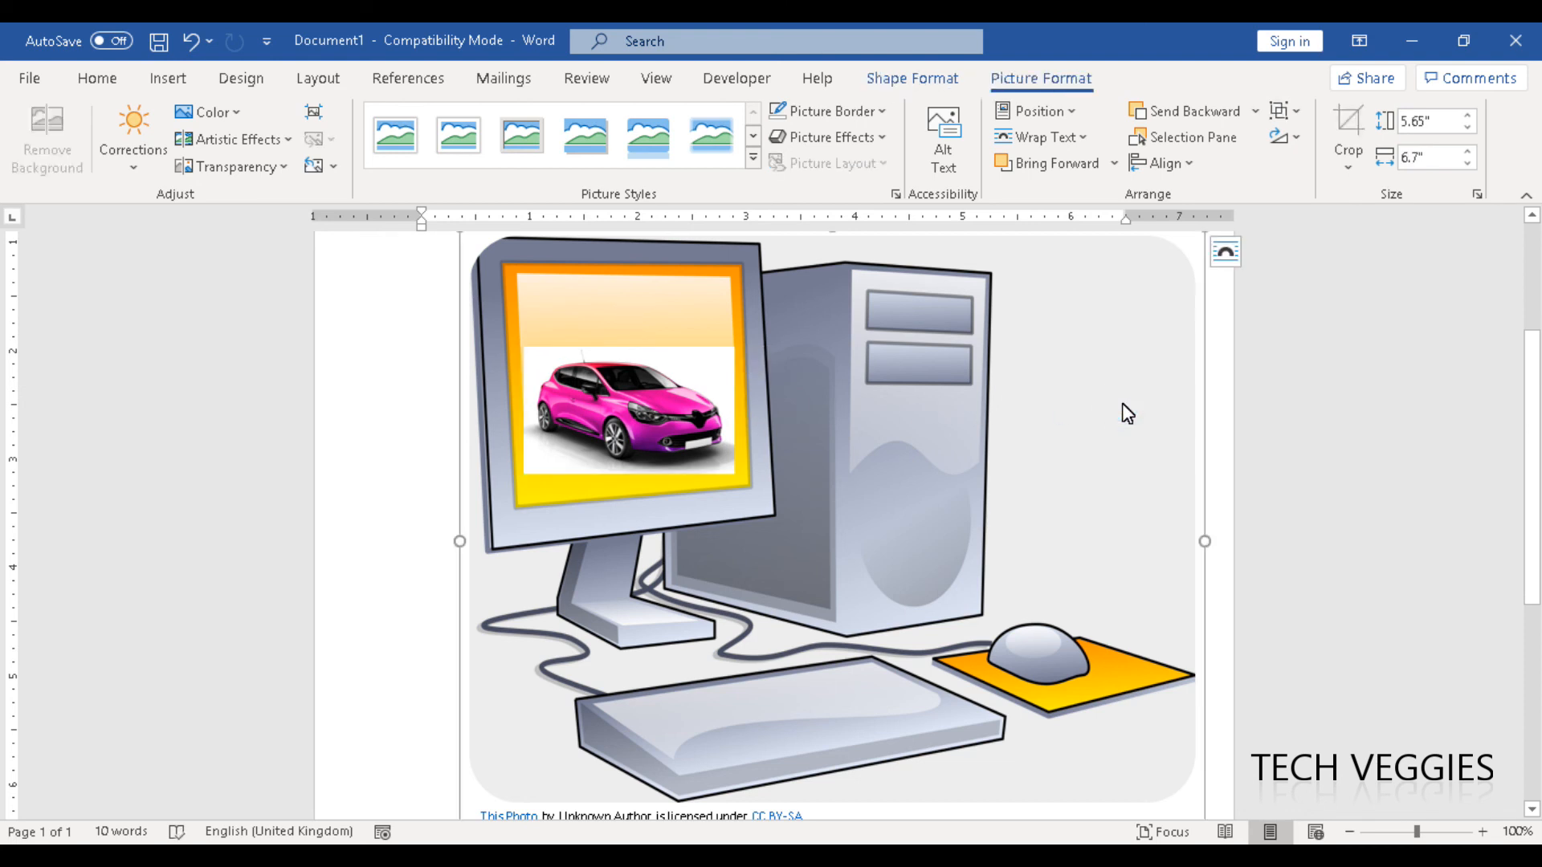
pyautogui.click(703, 427)
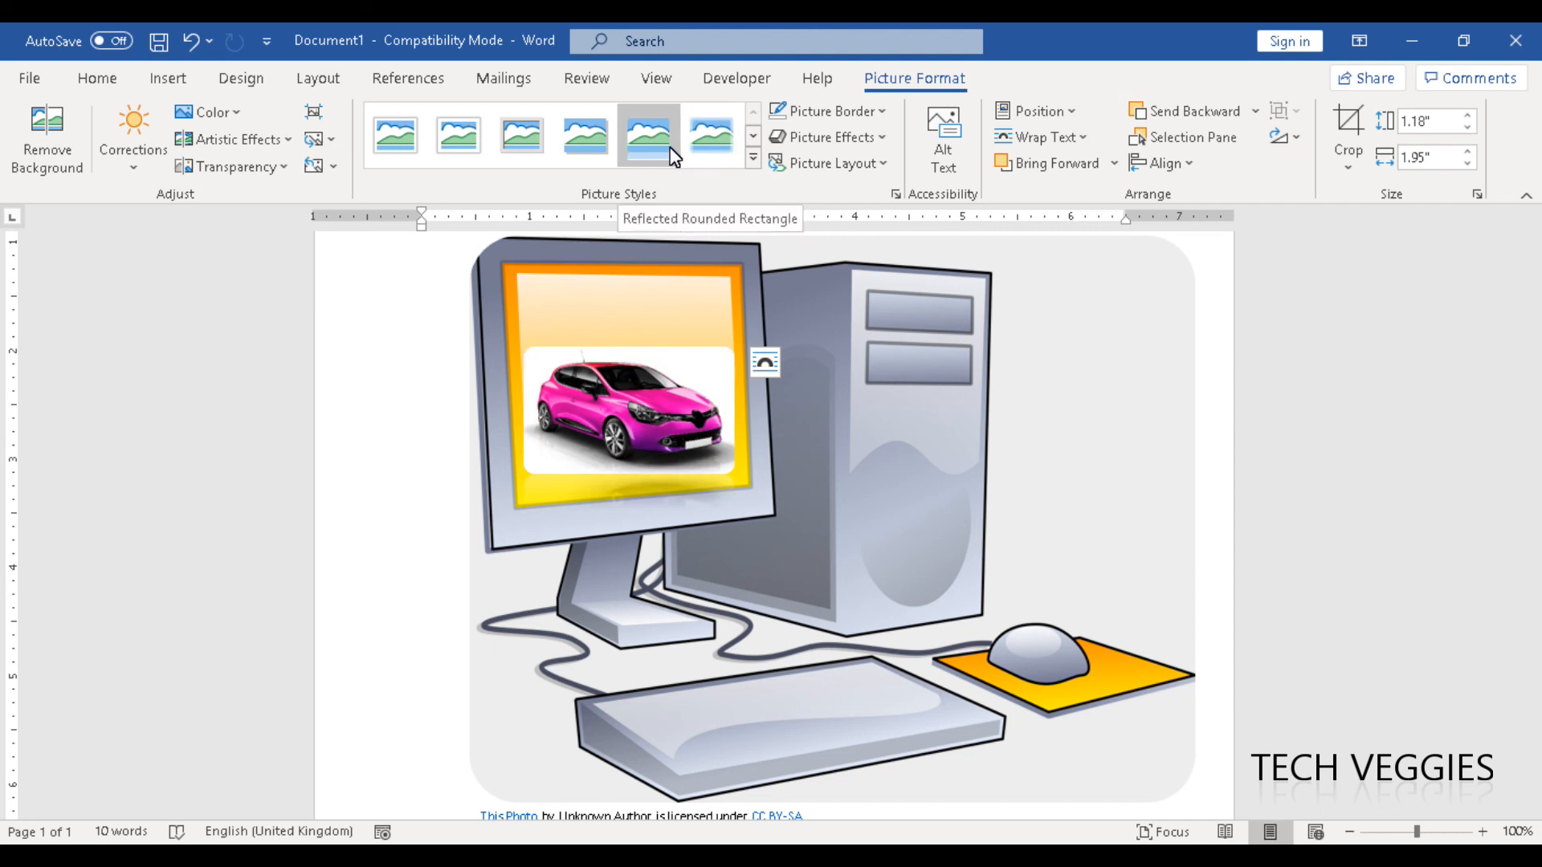
pyautogui.click(703, 147)
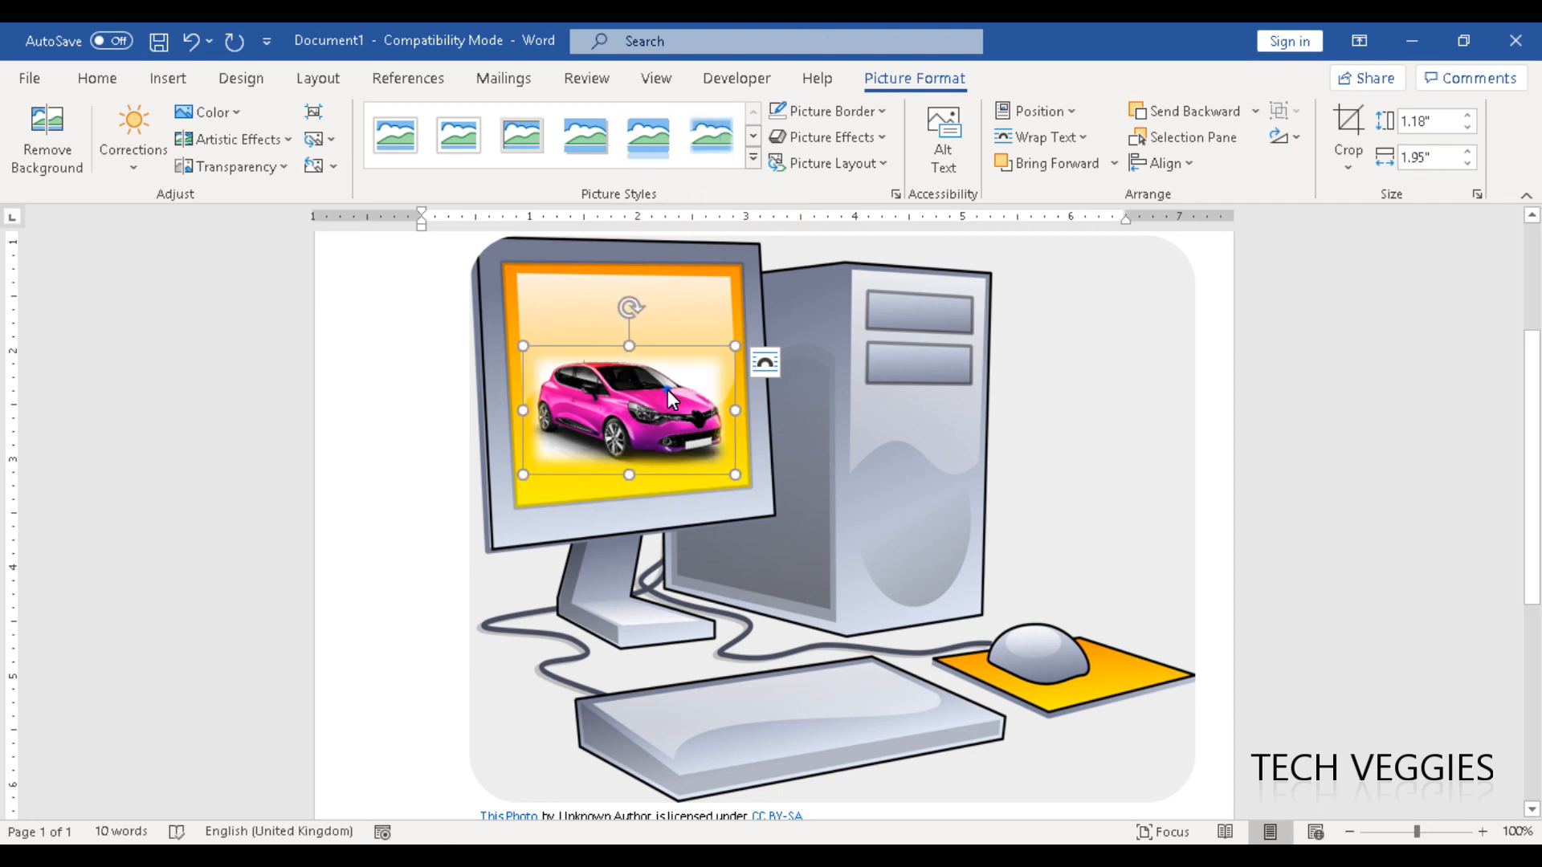
pyautogui.moveTo(671, 387); pyautogui.dragTo(665, 316)
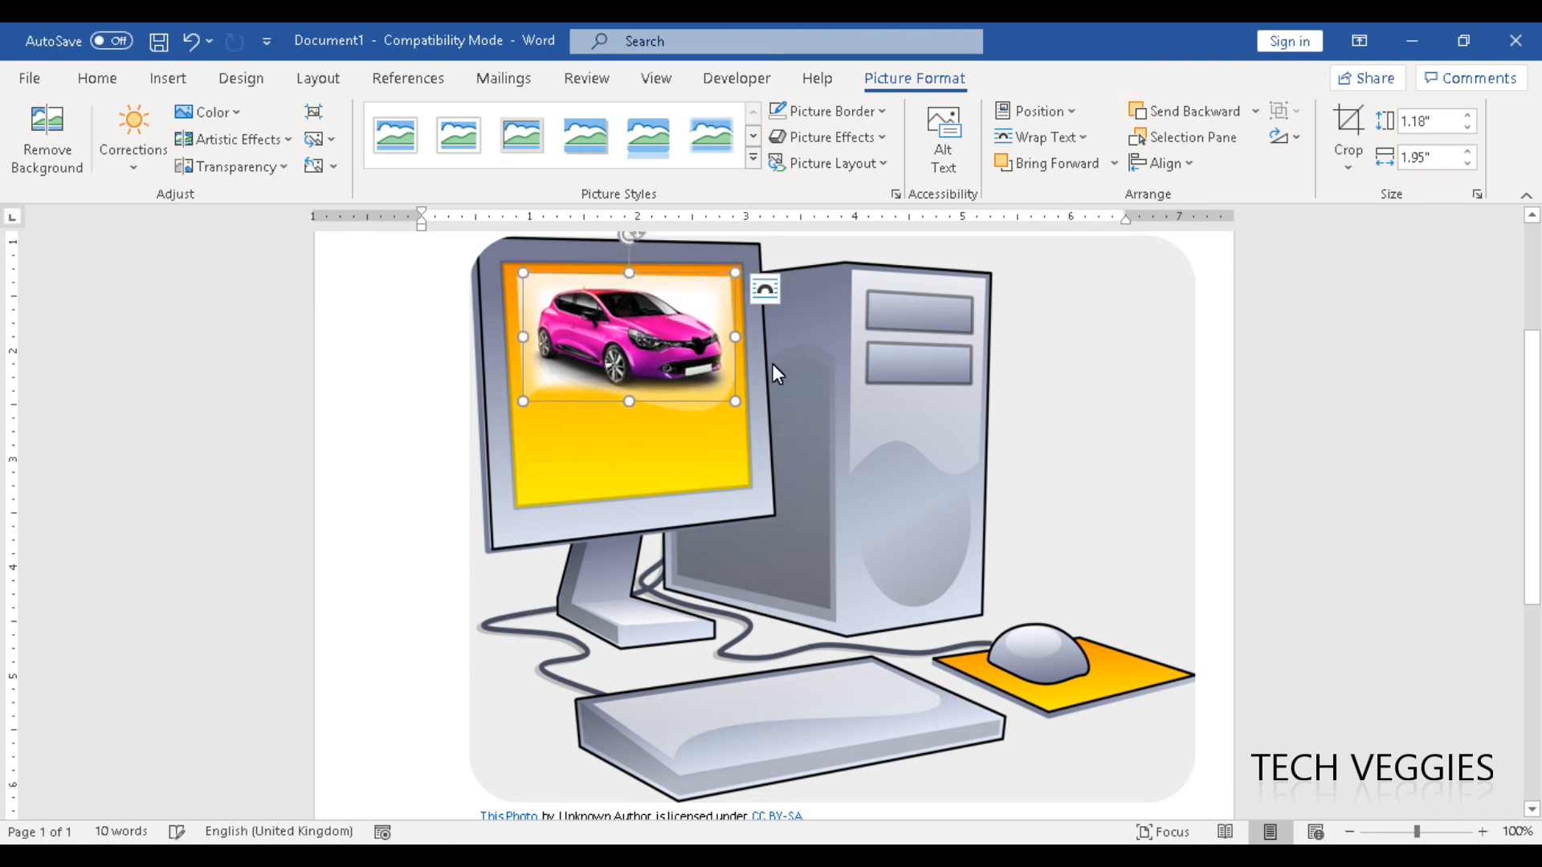
pyautogui.click(1037, 454)
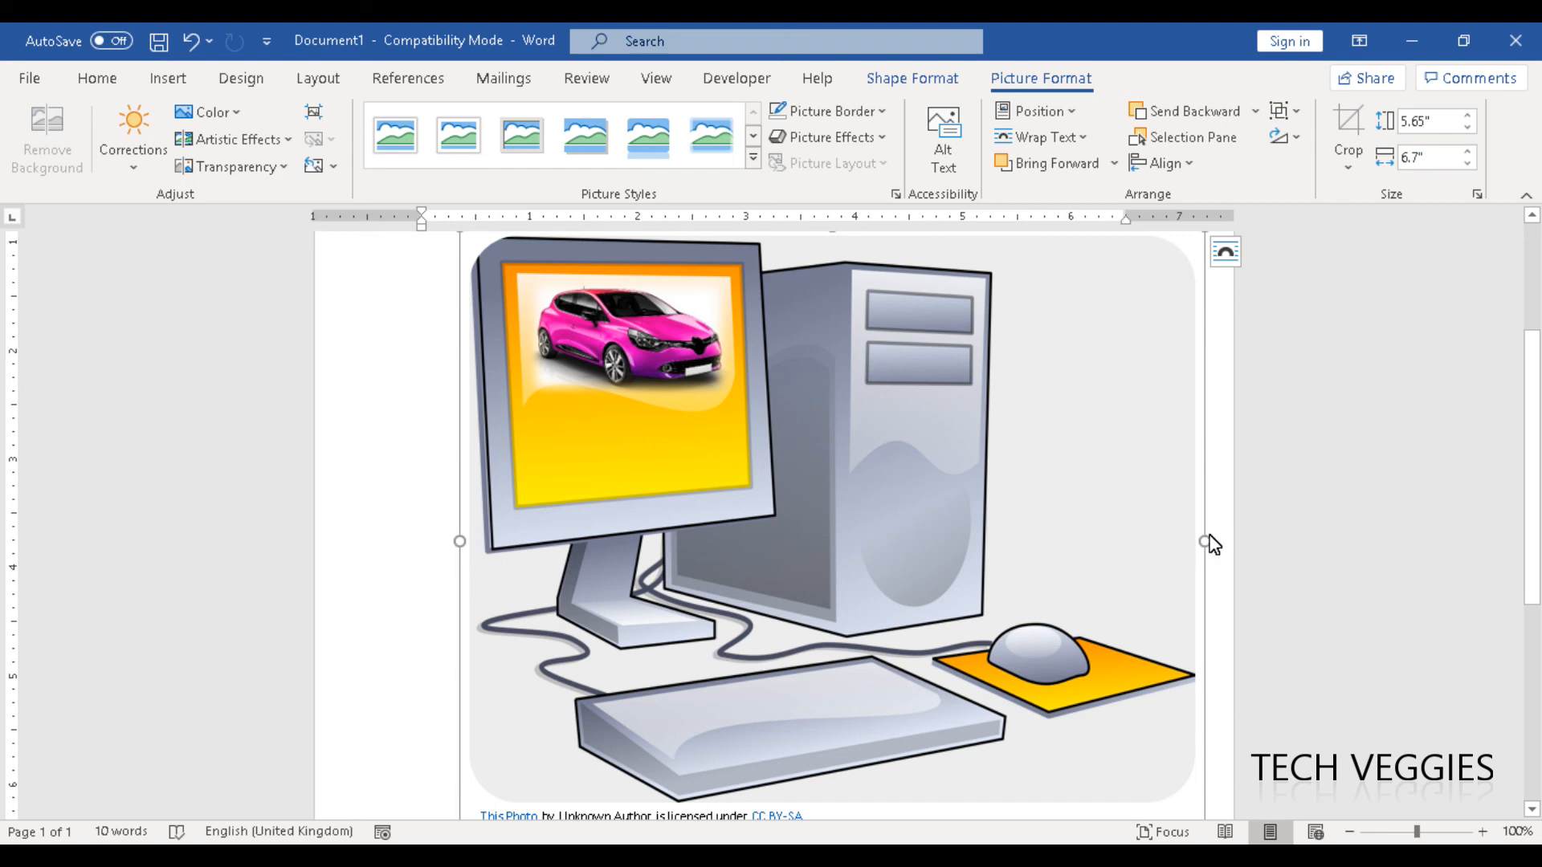
pyautogui.moveTo(1537, 540)
pyautogui.mouseDown()
pyautogui.moveTo(1534, 427)
pyautogui.moveTo(1537, 569)
pyautogui.moveTo(1536, 514)
pyautogui.mouseUp()
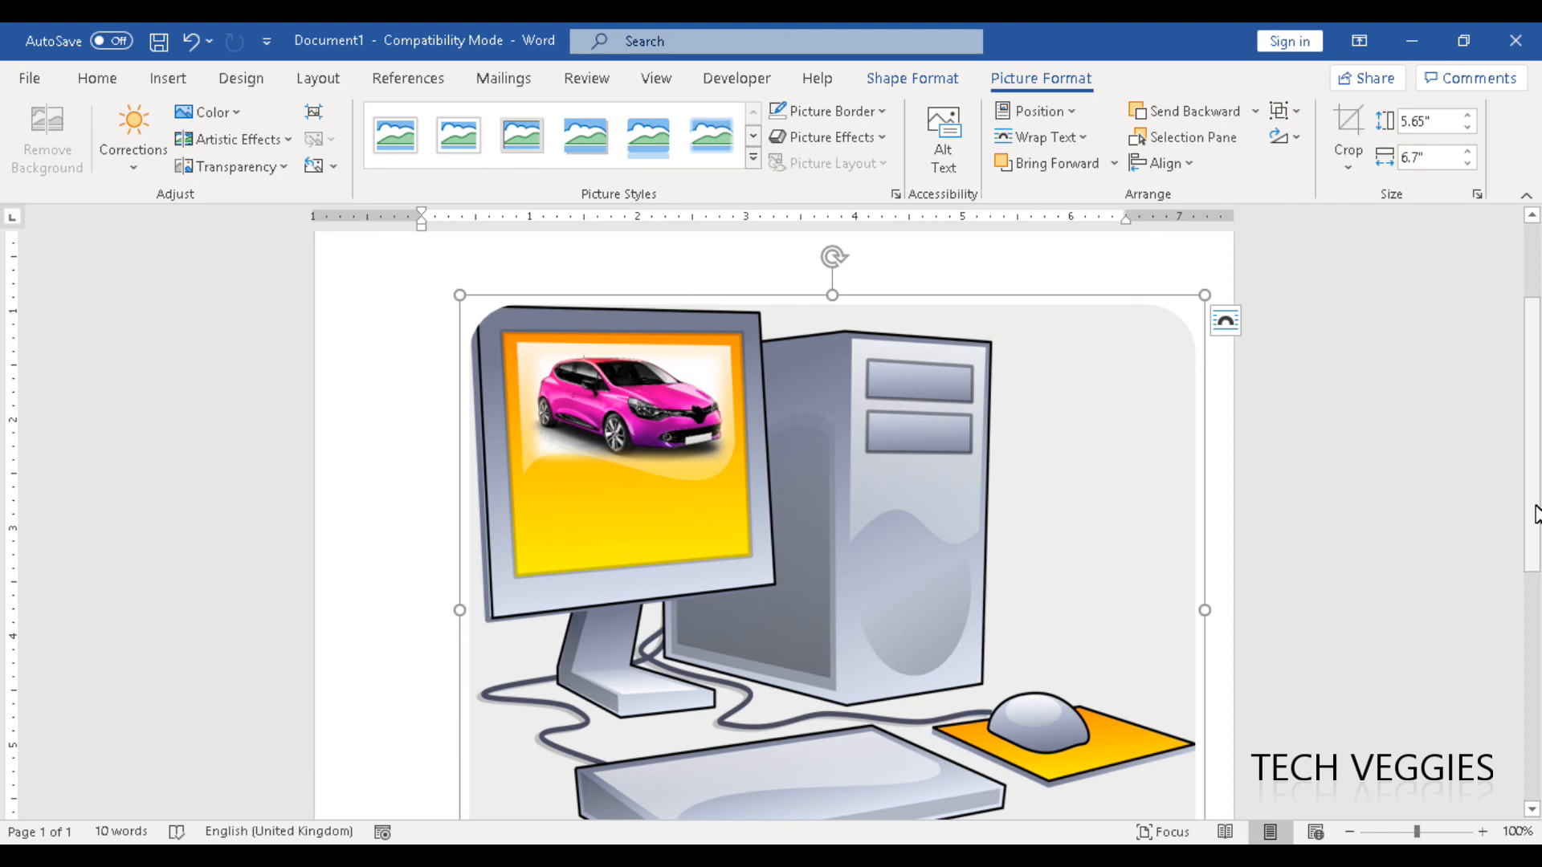